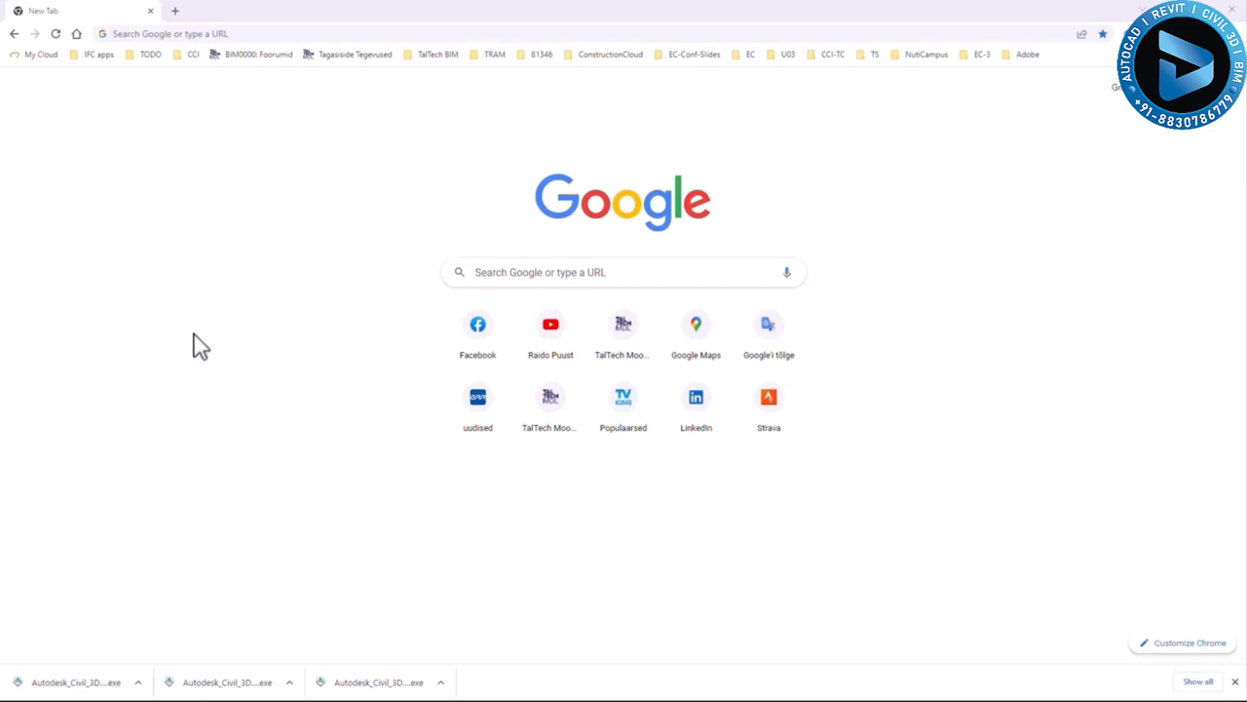
Go to autodesk.com/revit to view Revit's free trial offer and $2,805/year pricing.
click(270, 33)
text(autodesk.com)
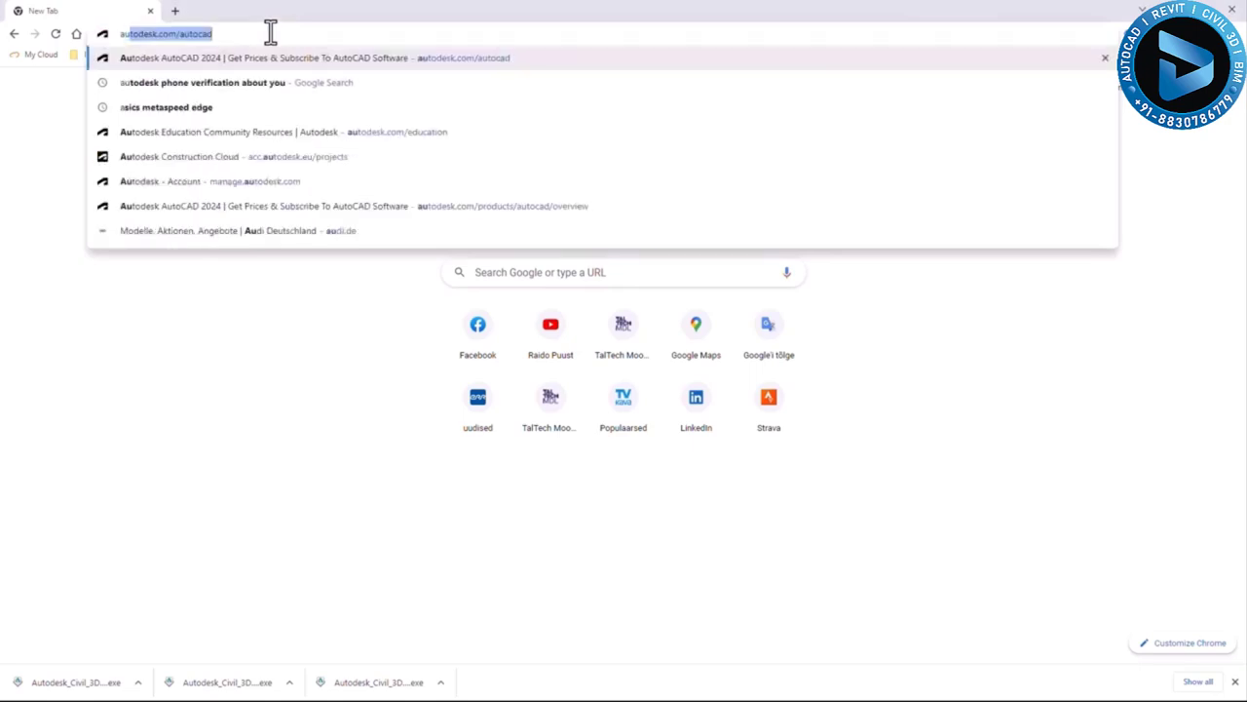
text(/revit)
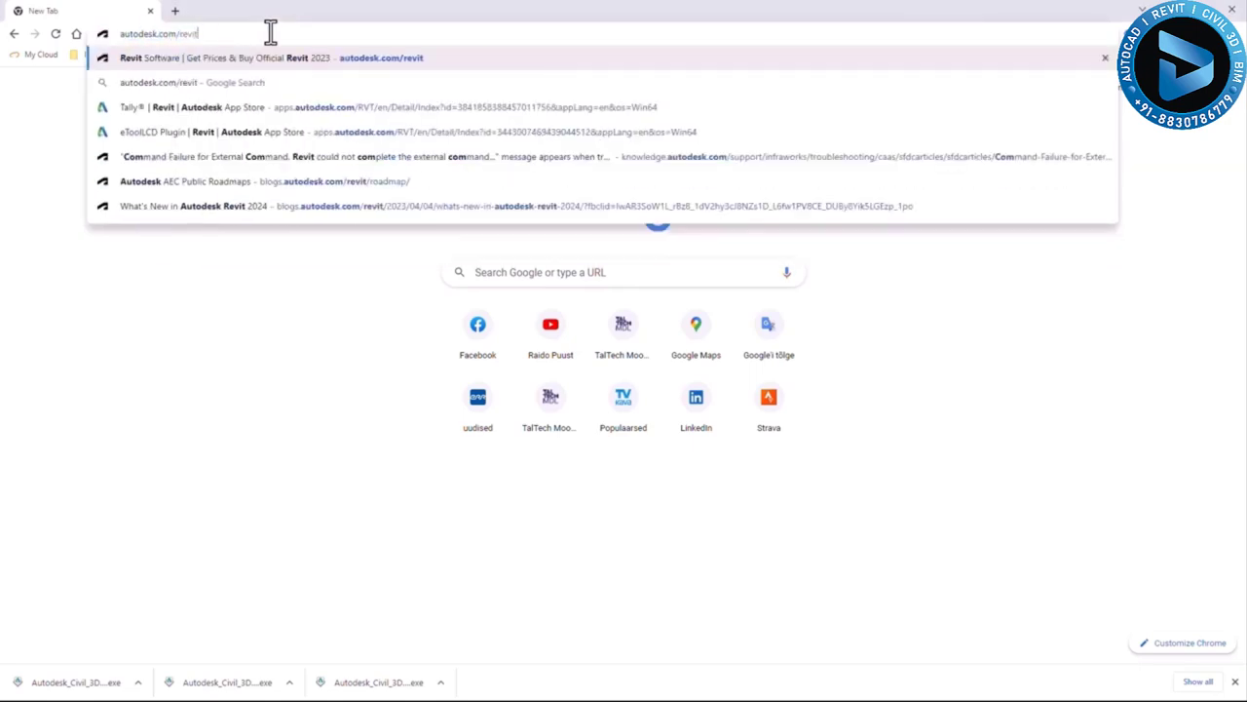
key(Return)
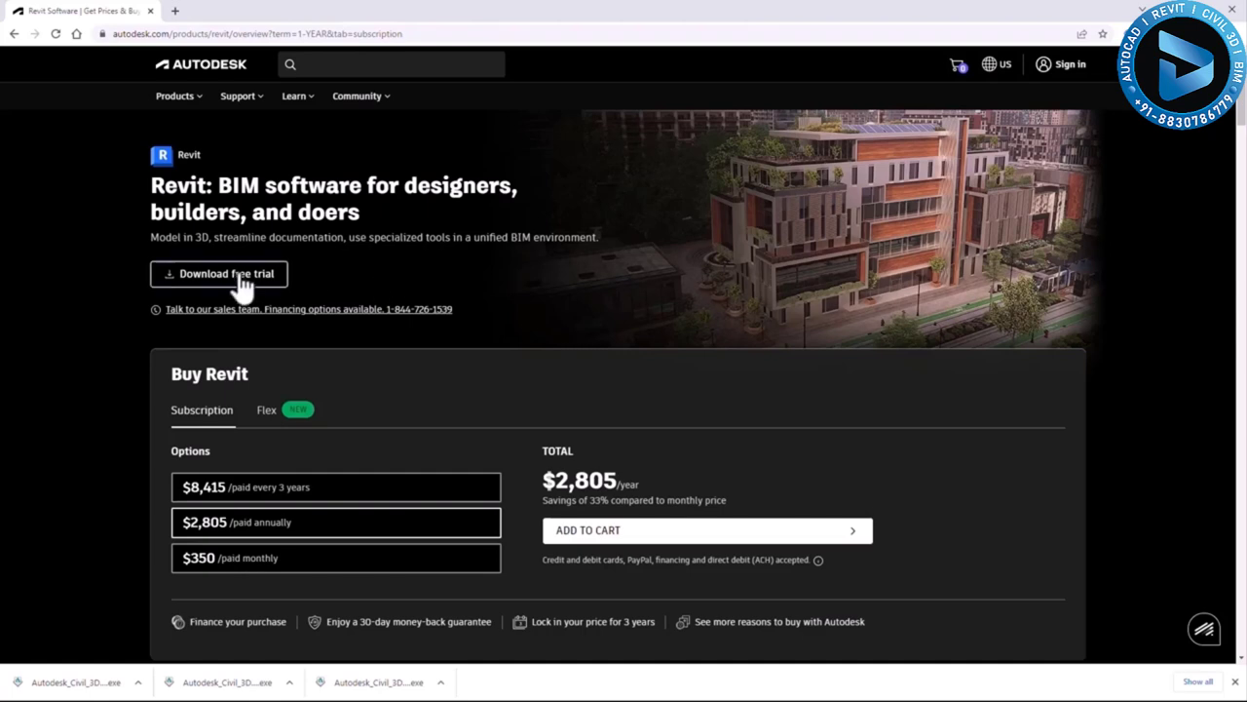
Request the Revit free trial for Business use and continue to the sign-in page.
click(214, 281)
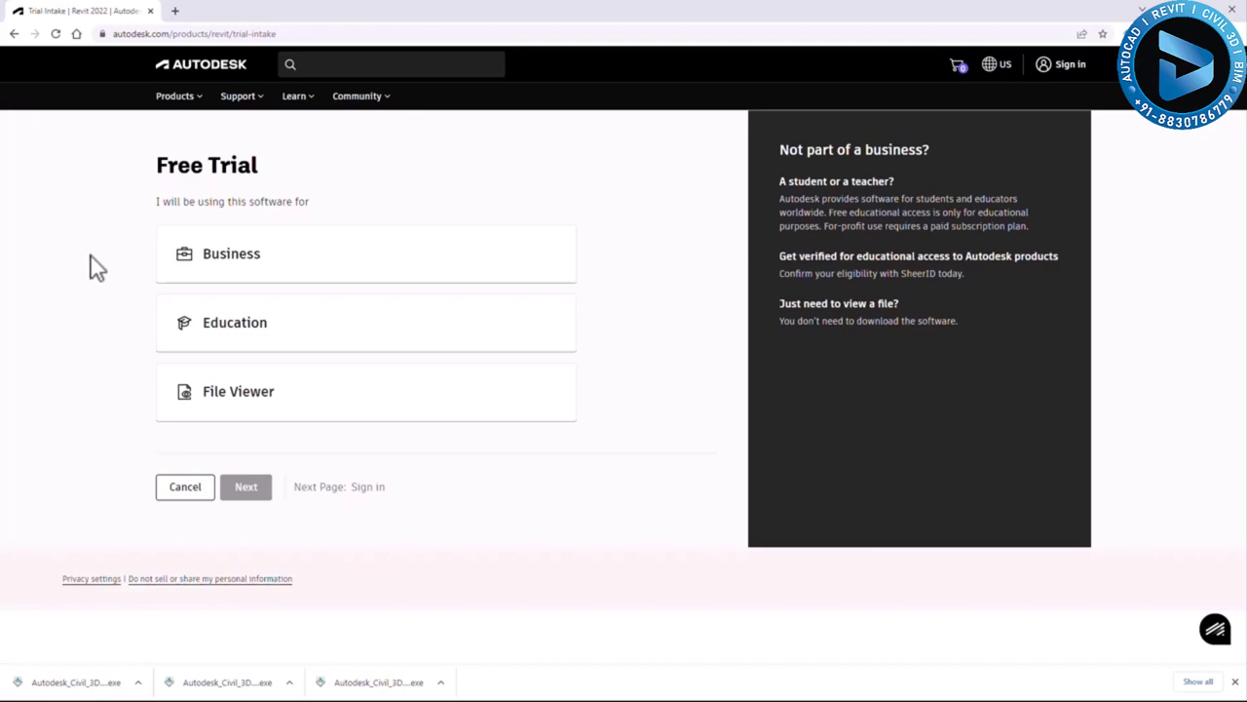
click(243, 258)
click(247, 489)
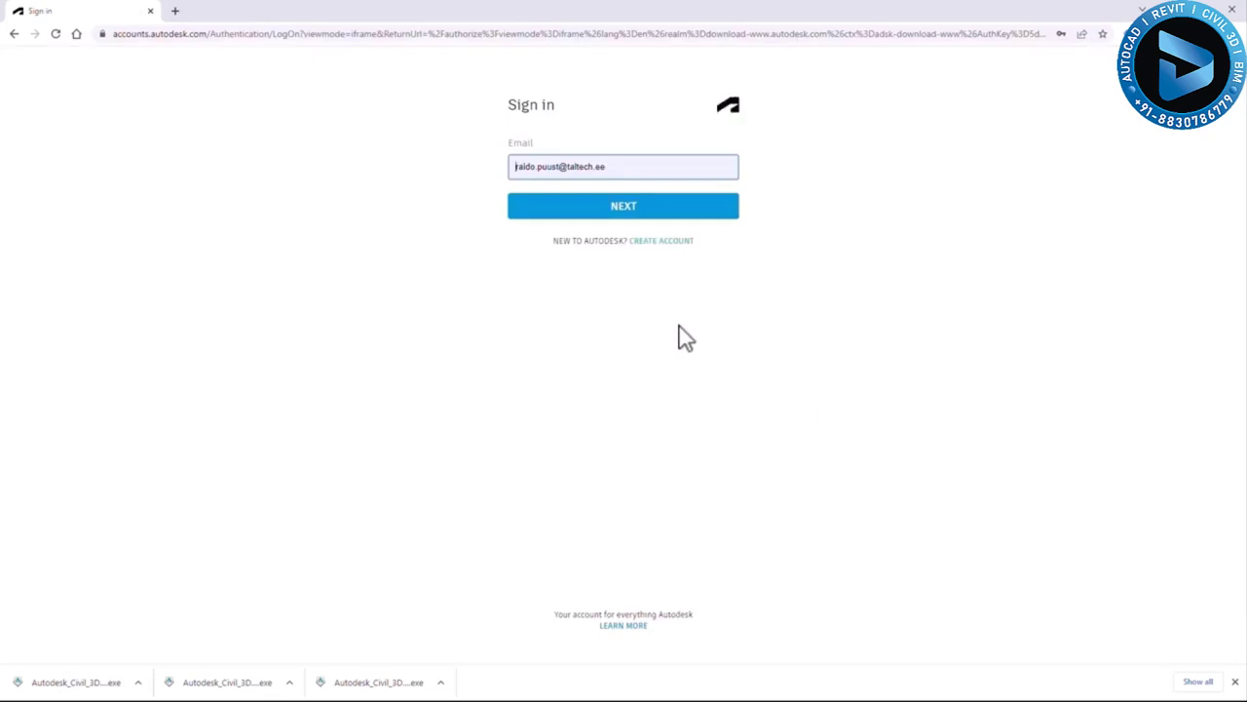
Sign in, then set the trial objective to evaluating for my team and job level to Manager.
click(621, 214)
click(628, 256)
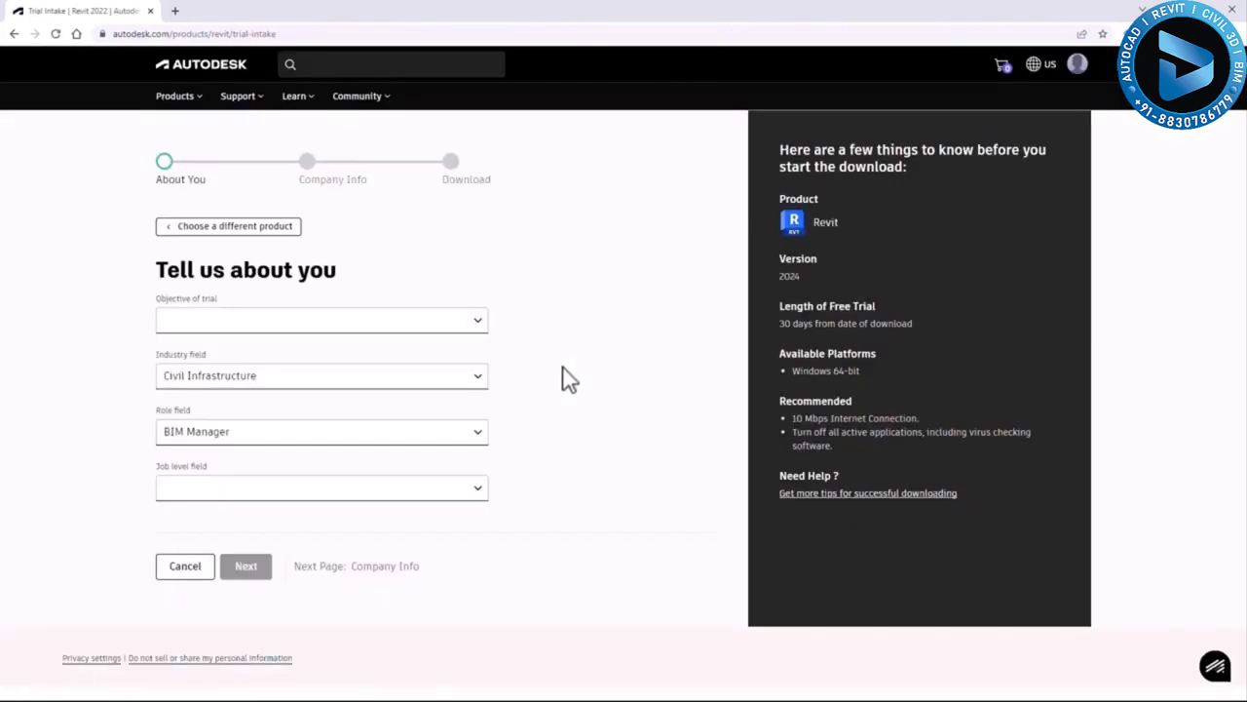
click(239, 324)
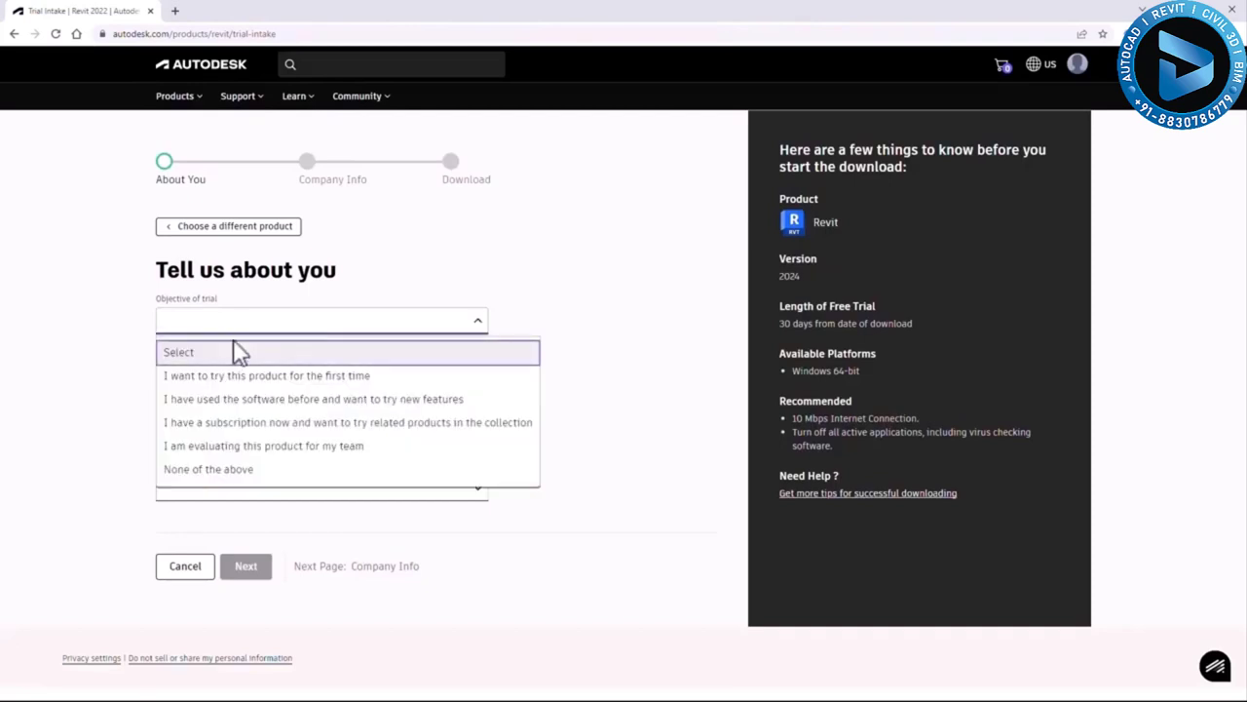
click(222, 447)
click(220, 495)
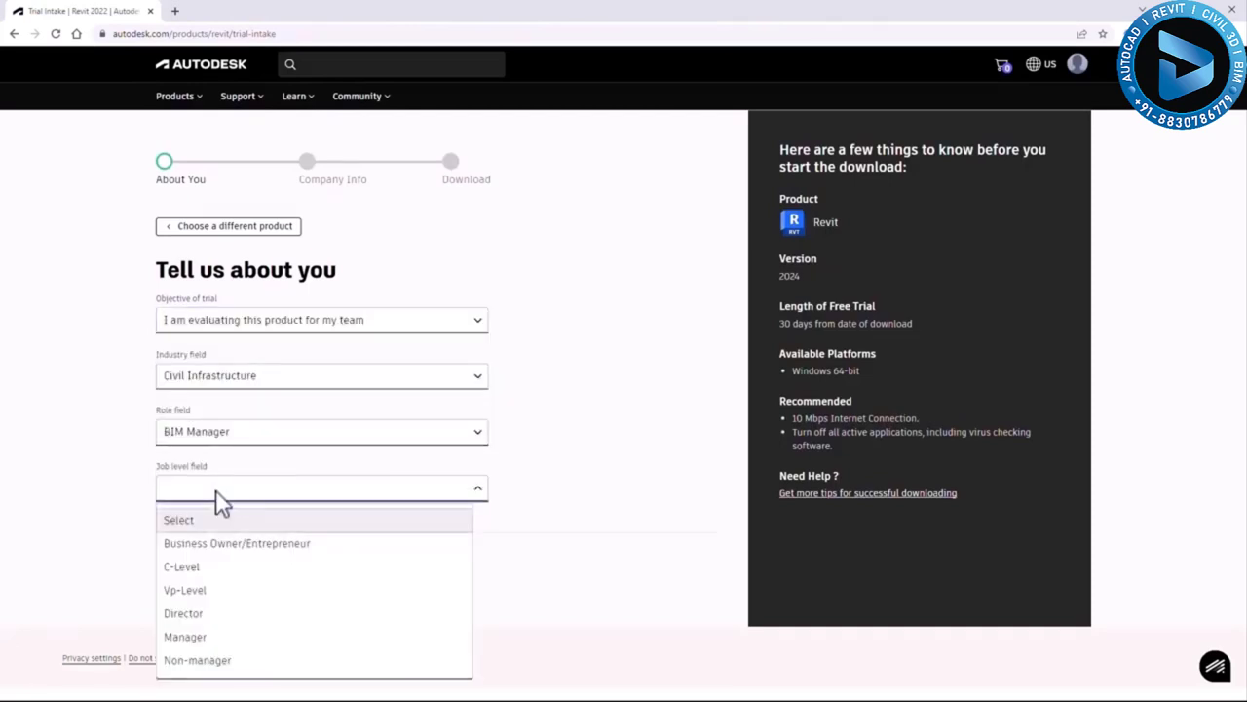
click(198, 637)
click(247, 571)
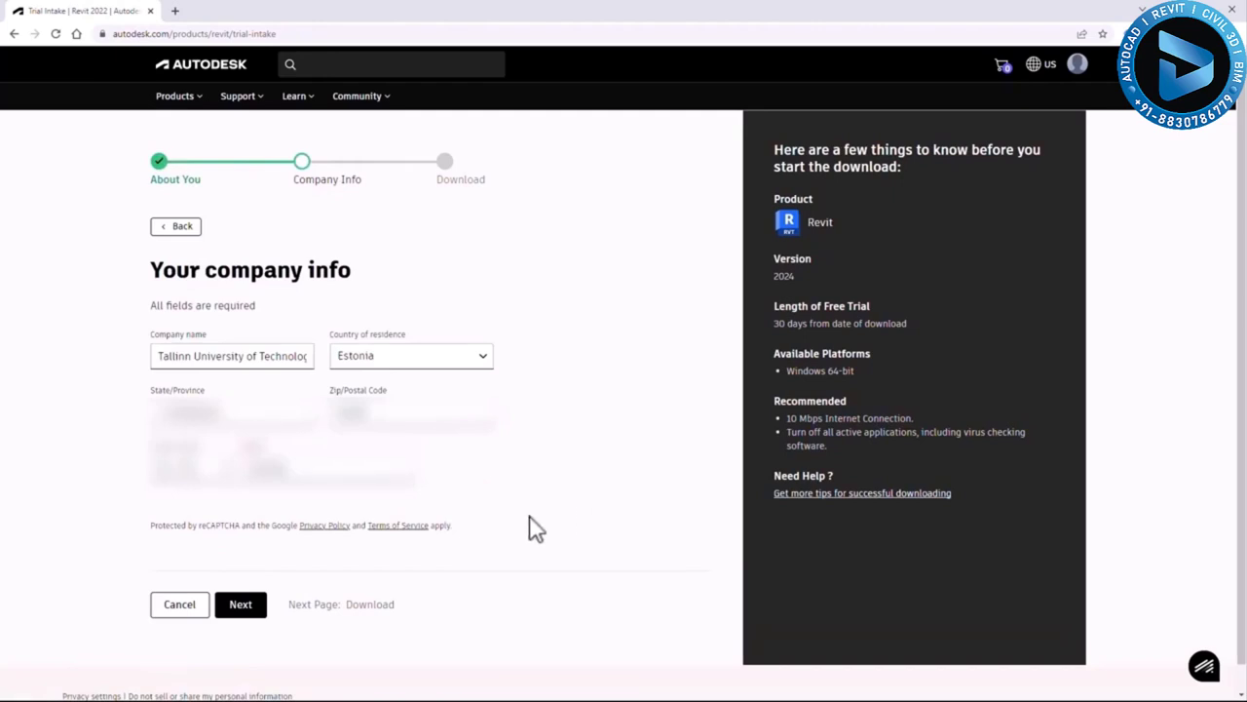
Confirm company info and show the alternatives to Install on the Revit 2024 download step.
click(240, 605)
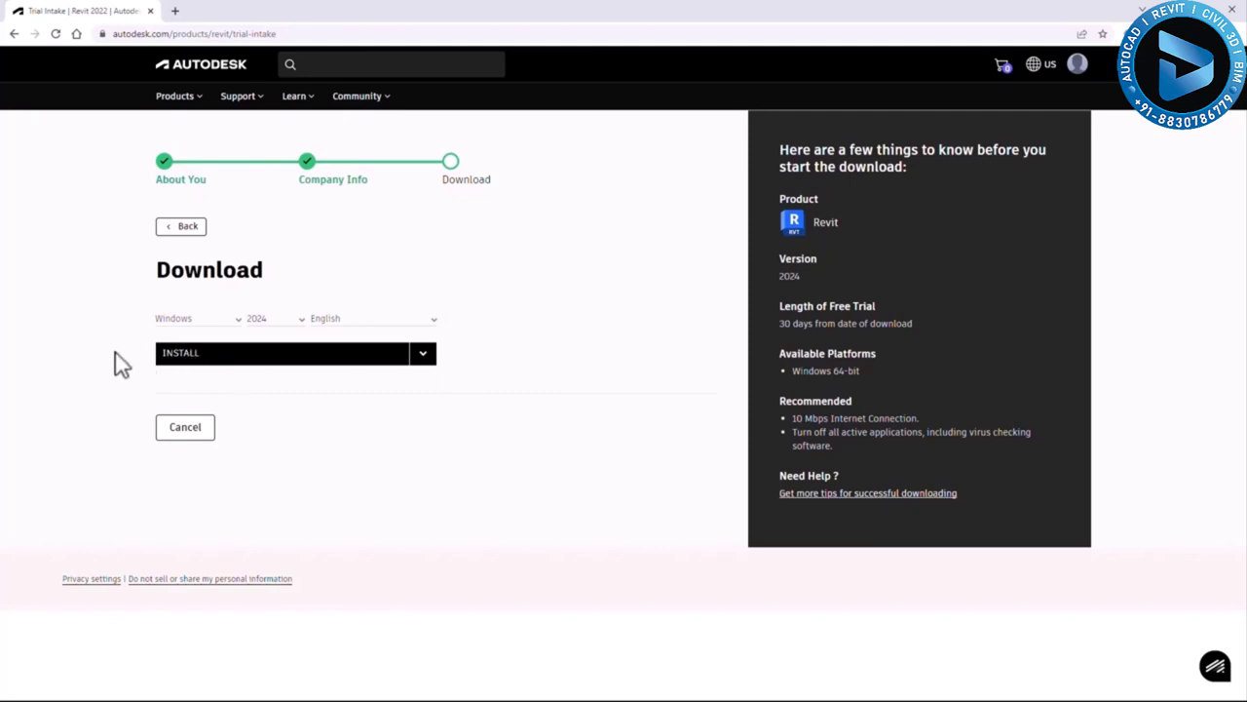
click(425, 356)
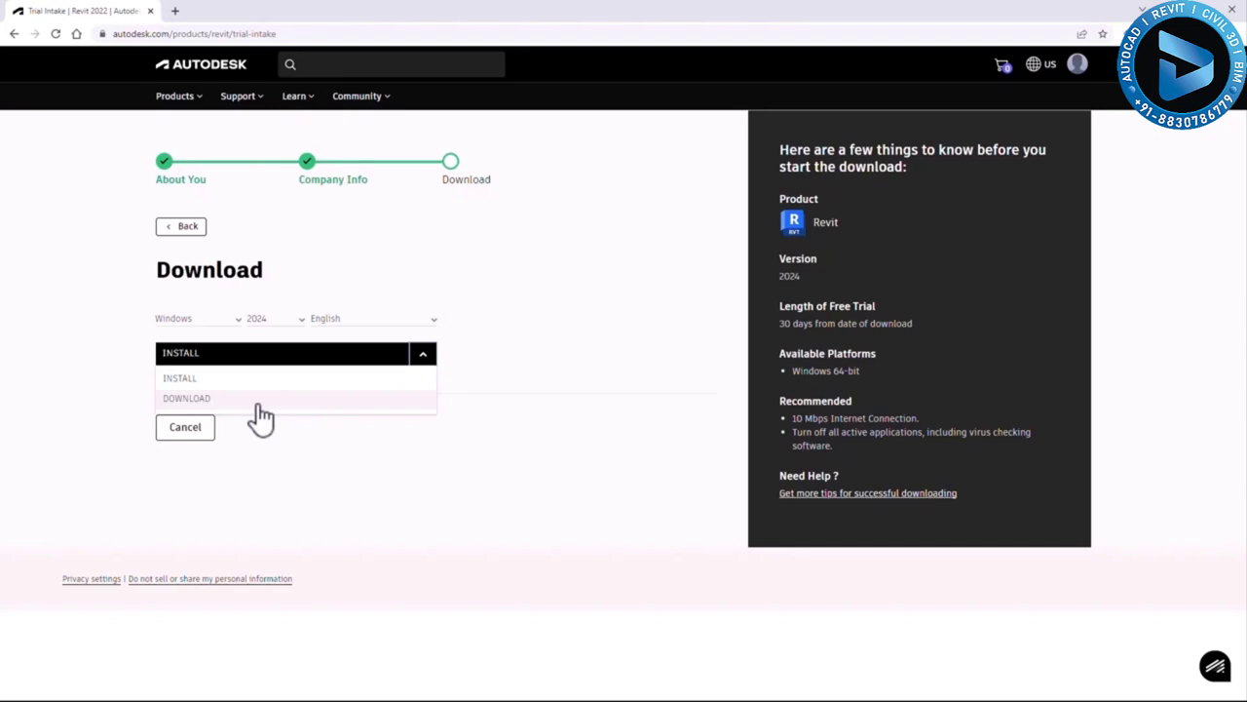
Choose Download and create a new folder named Revit inside C:\install\Autodesk\2024.
click(194, 400)
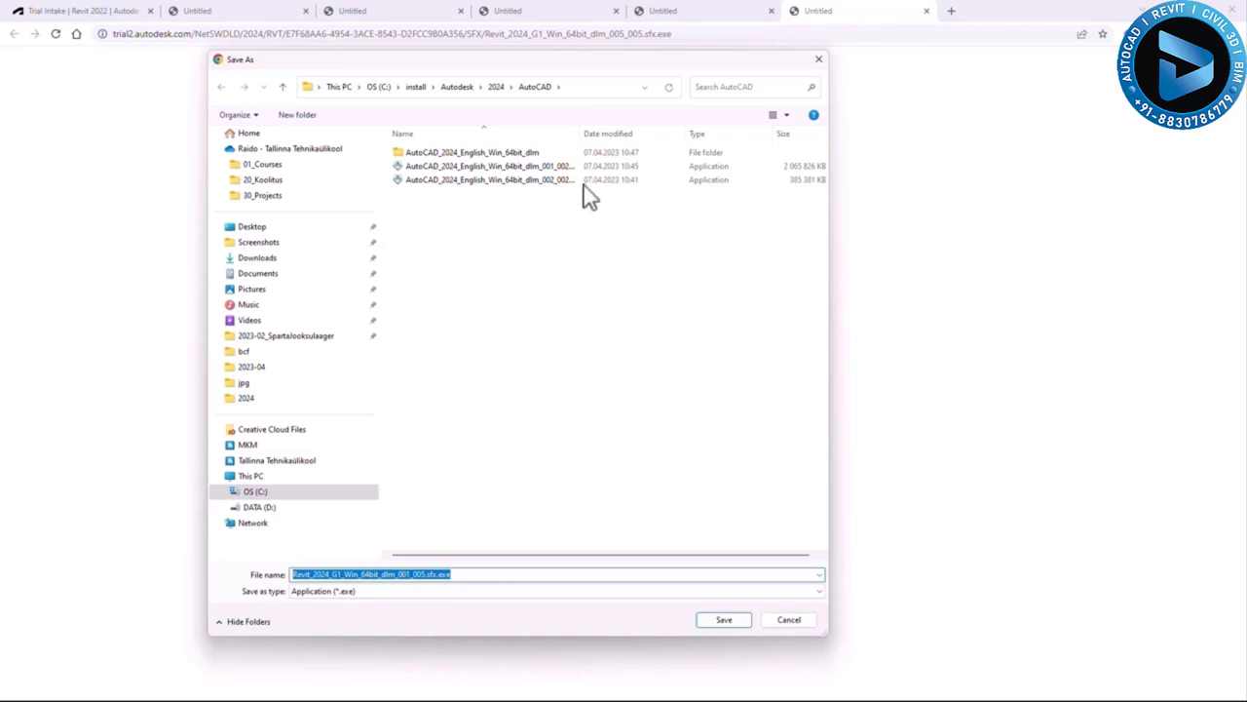
click(498, 90)
right_click(490, 236)
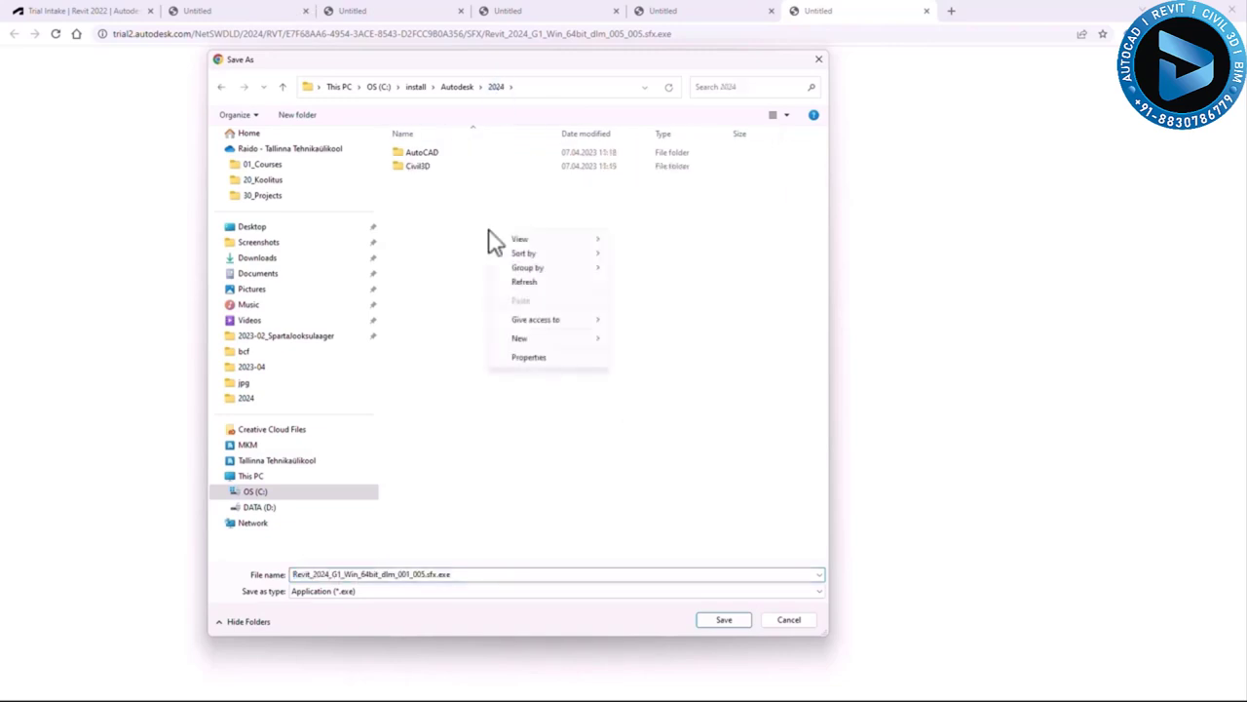
mouse_move(543, 339)
click(639, 341)
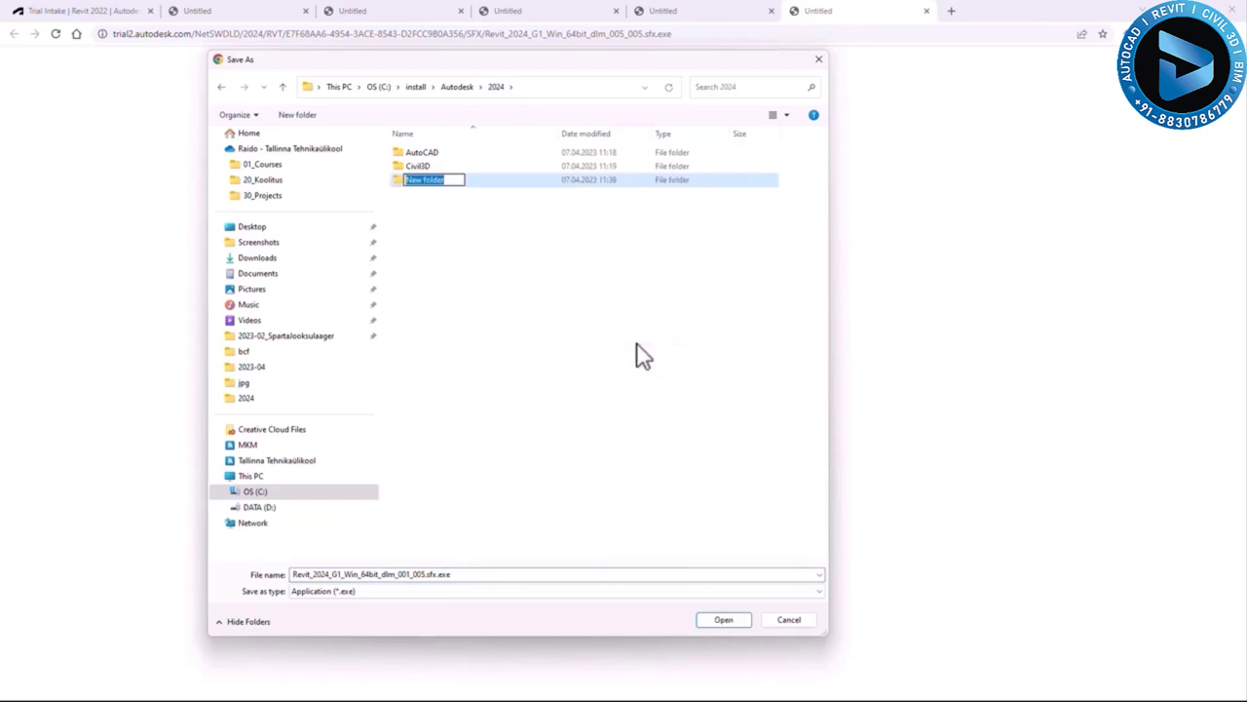
text(Revit)
key(Return)
key(Return)
Open the Revit folder, copy its path, and save the first installer part there.
click(420, 87)
right_click(420, 88)
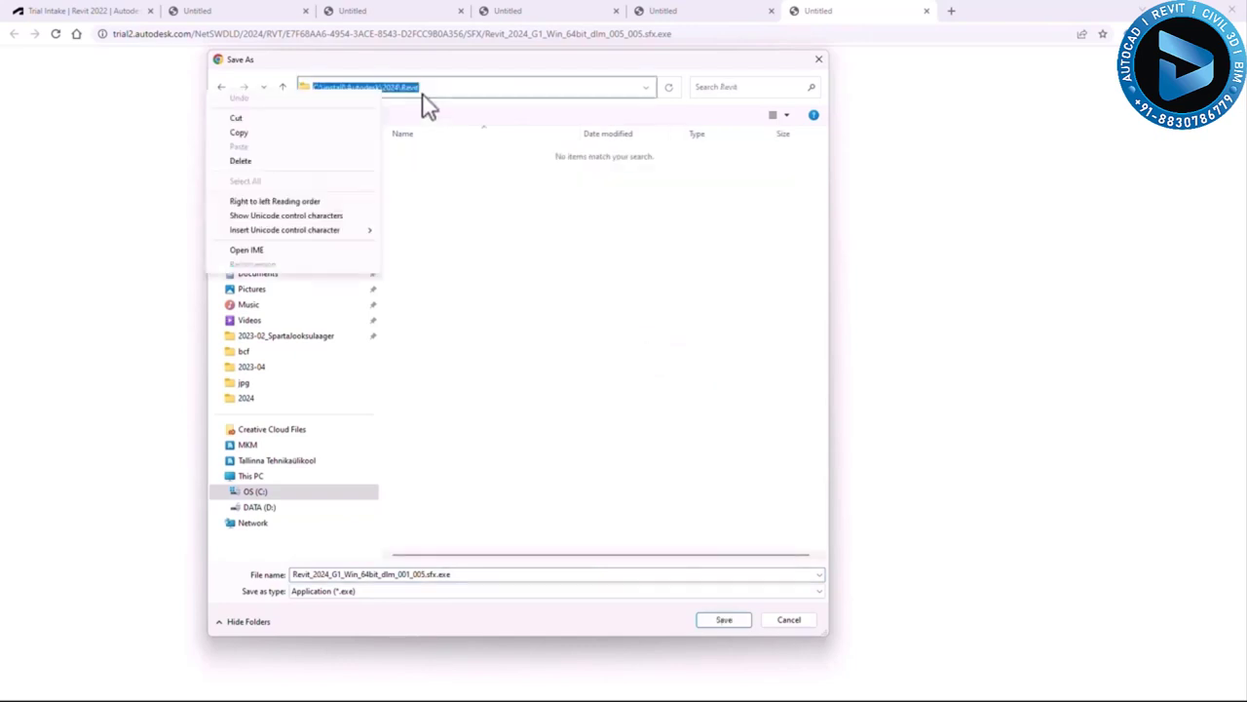
click(269, 135)
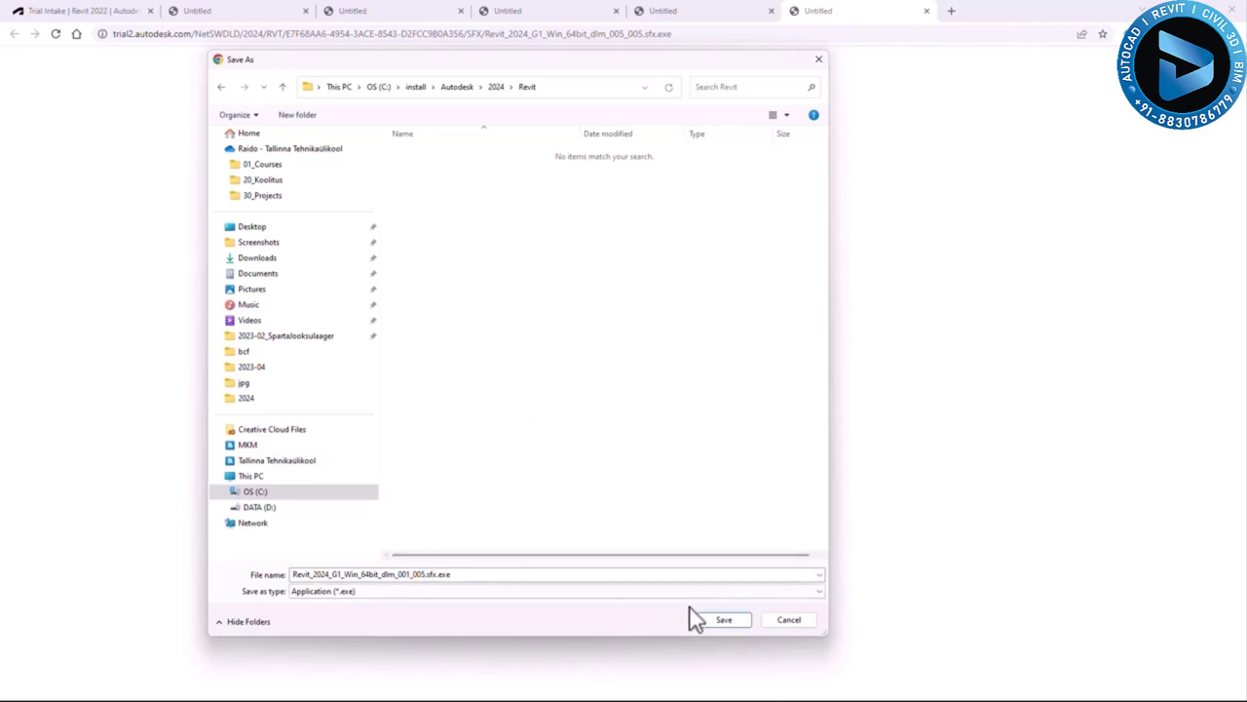
click(722, 620)
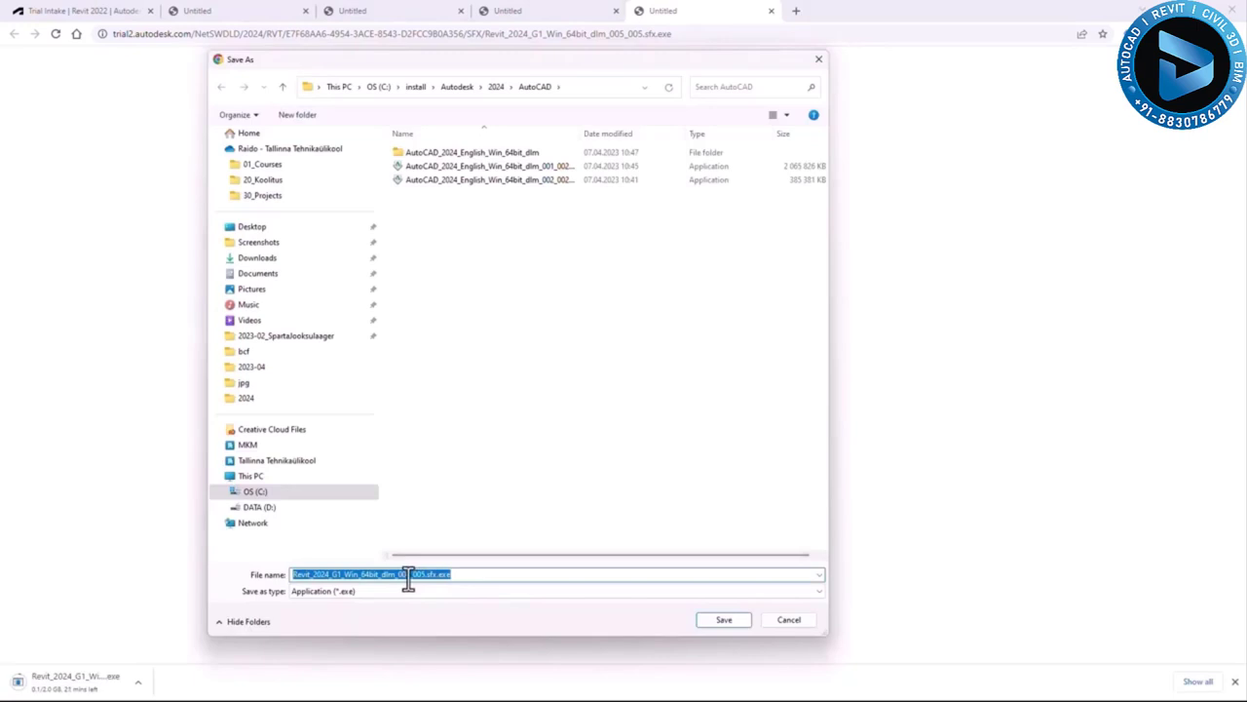
Save the second installer part into the Revit folder by pasting its path.
click(583, 88)
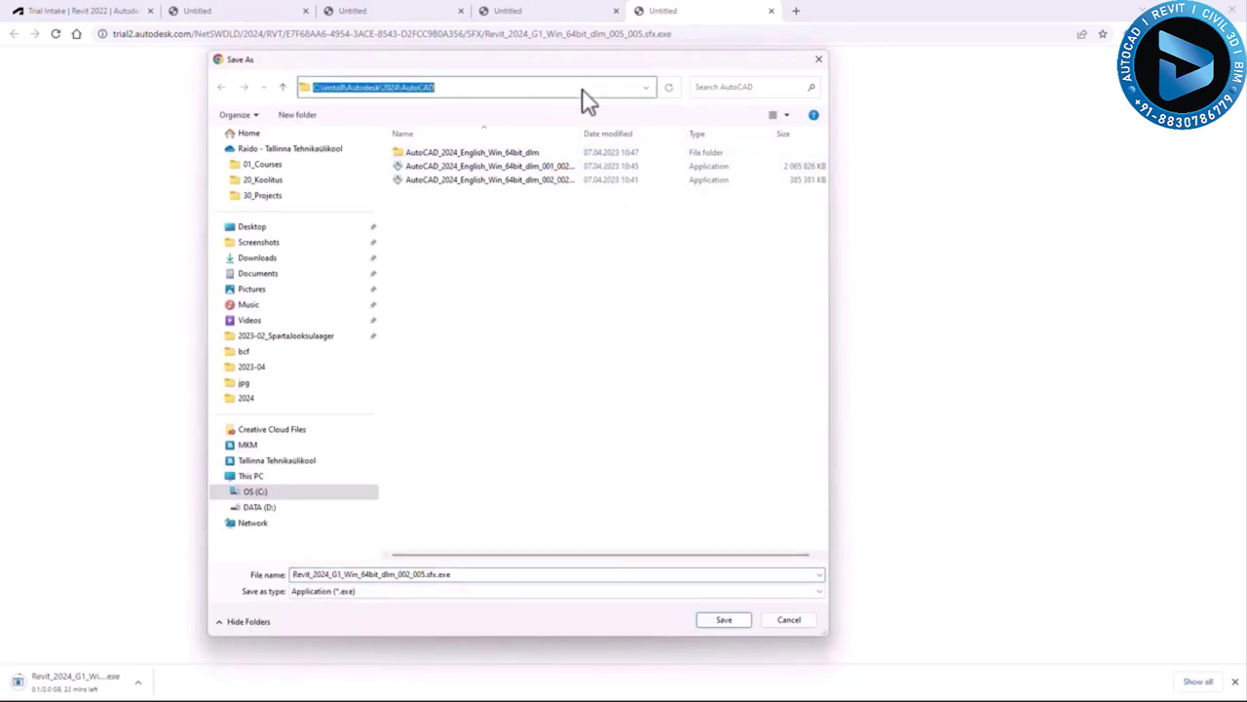
key(ctrl+v)
key(Return)
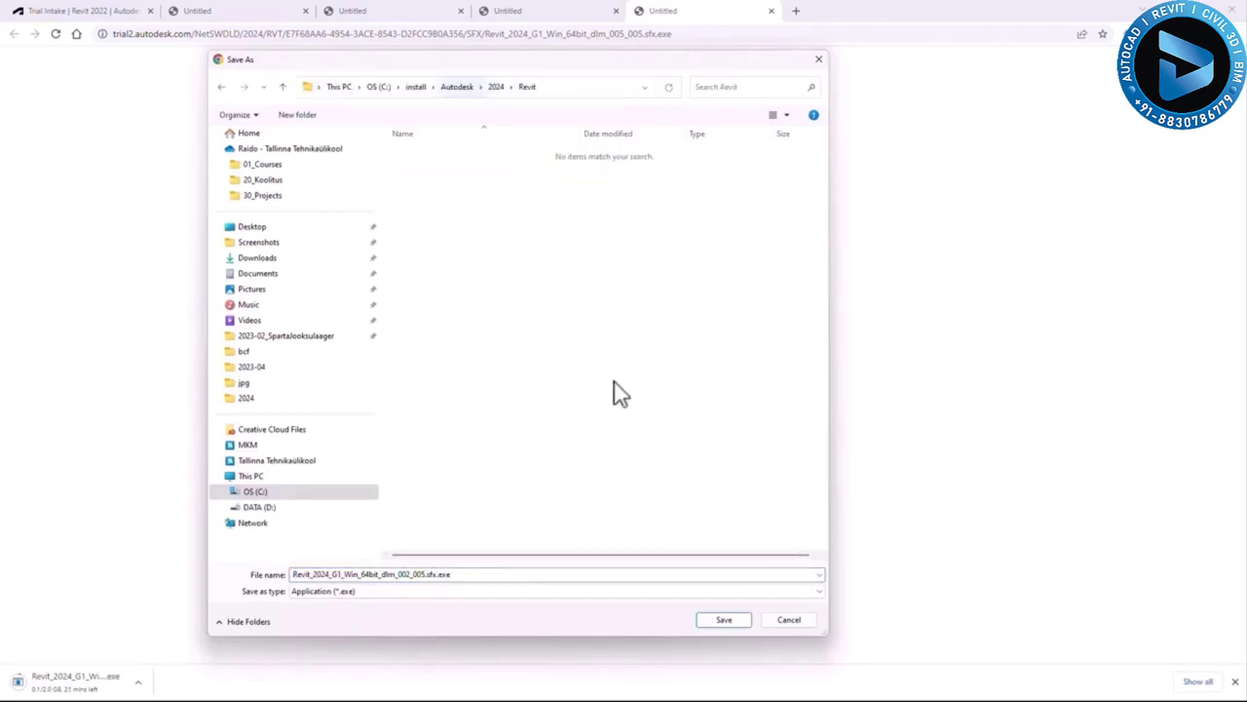
click(721, 621)
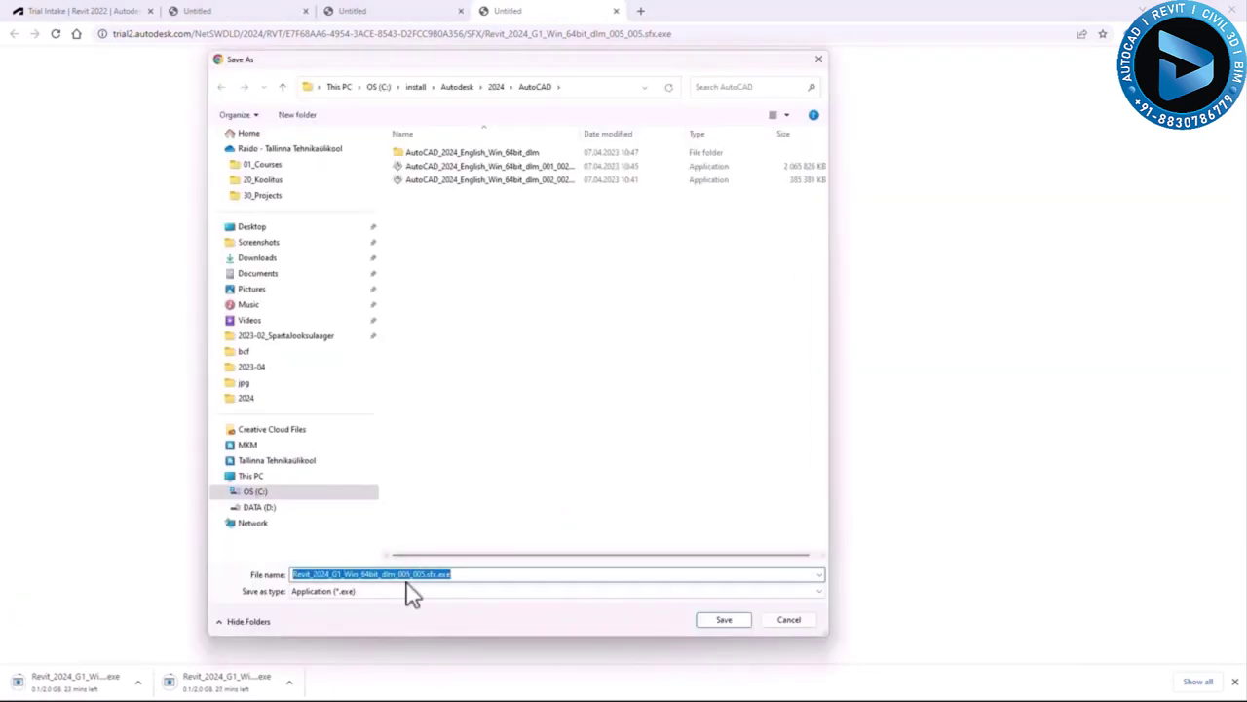
Save the remaining three installer parts into the Revit folder.
click(496, 87)
double_click(414, 182)
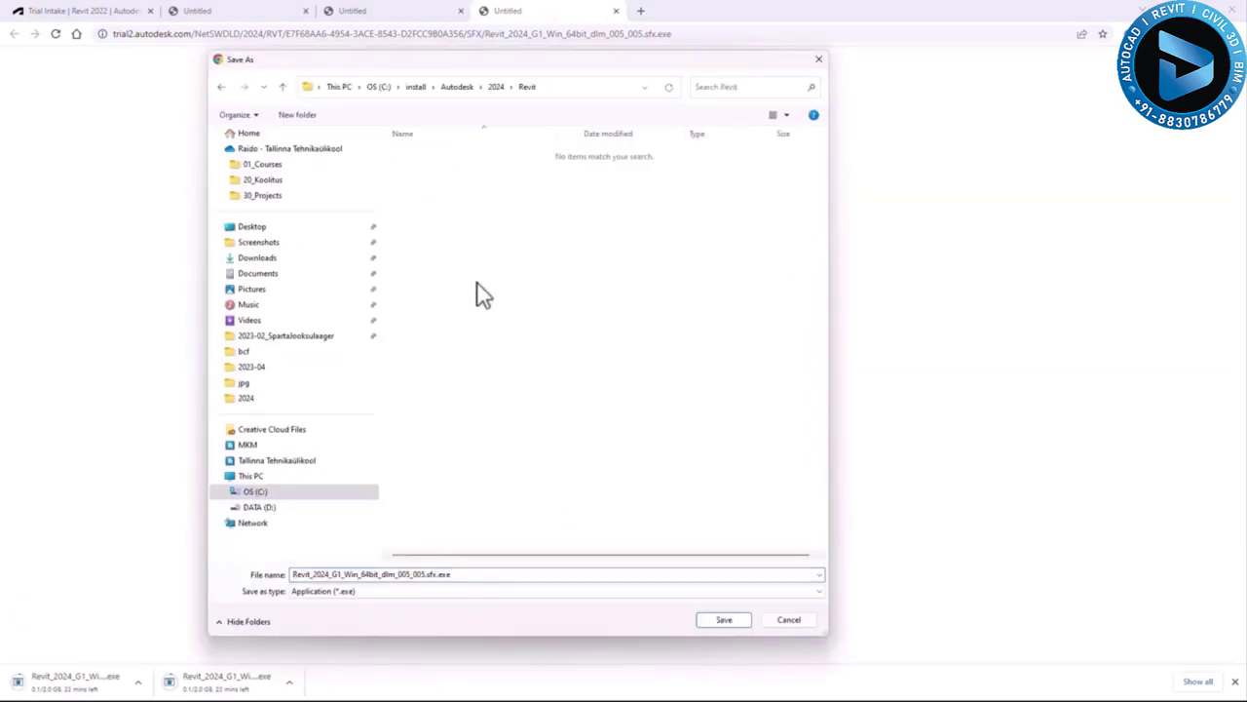
click(719, 620)
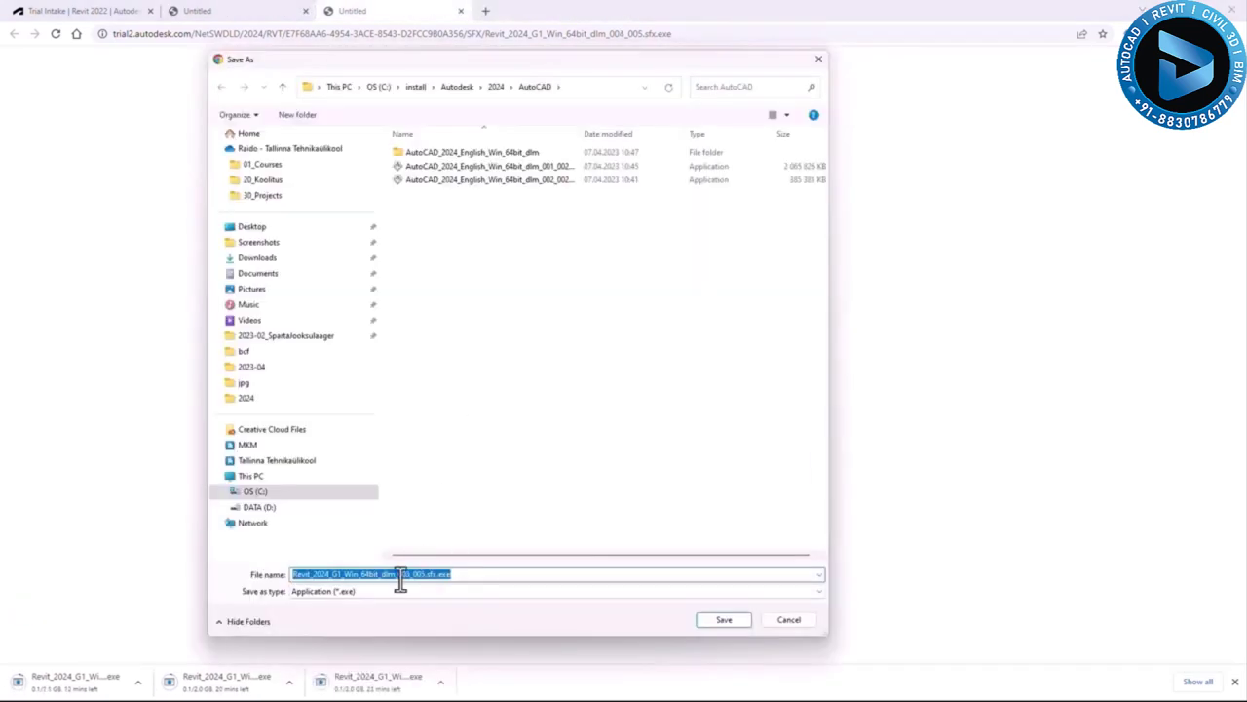
click(496, 86)
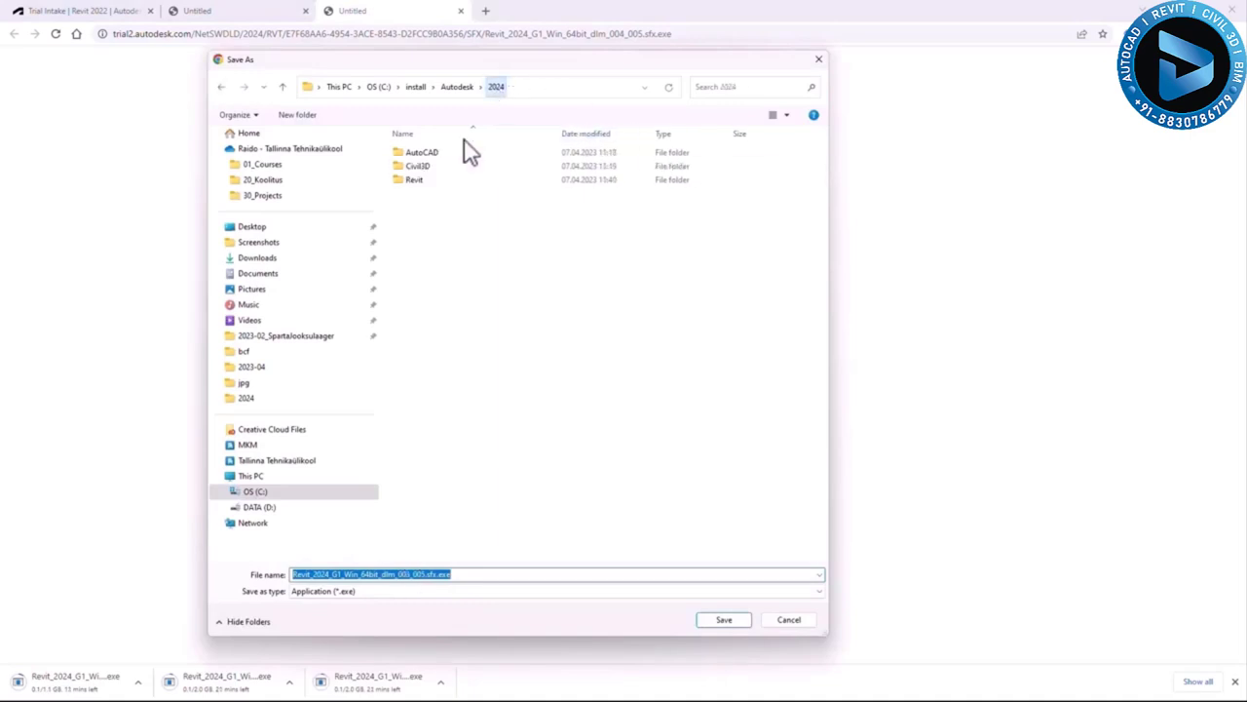
double_click(415, 180)
click(721, 620)
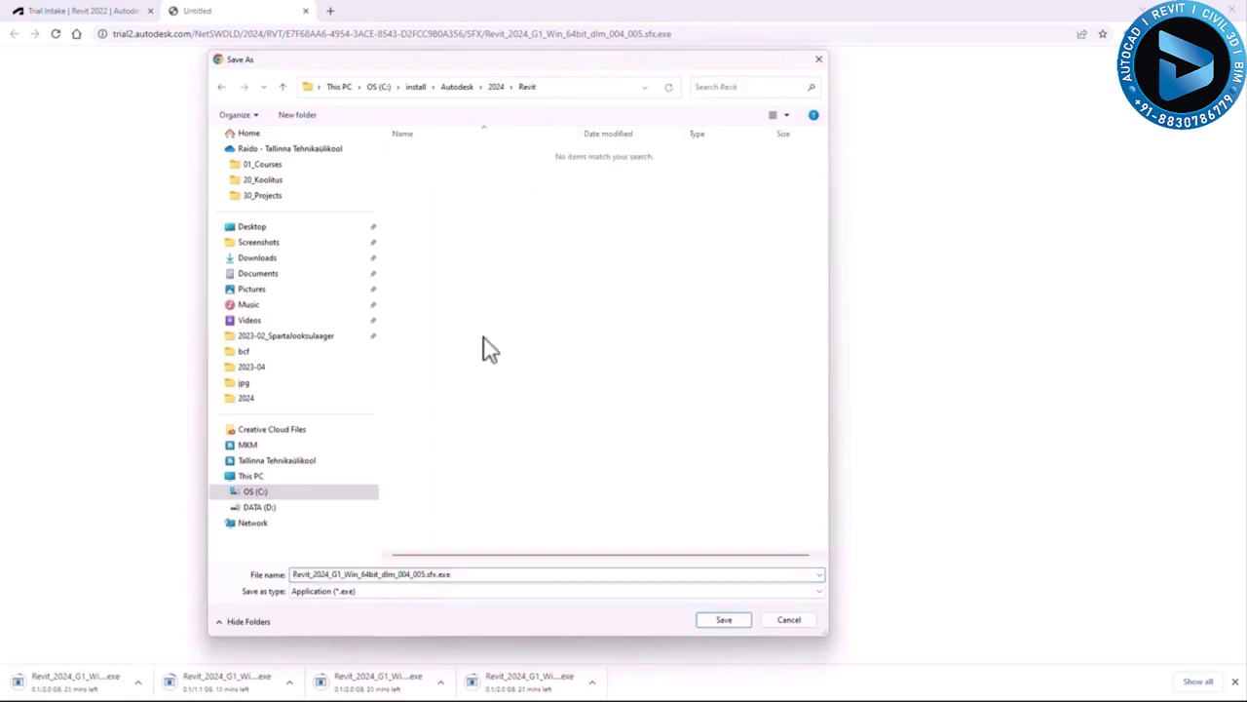
click(720, 617)
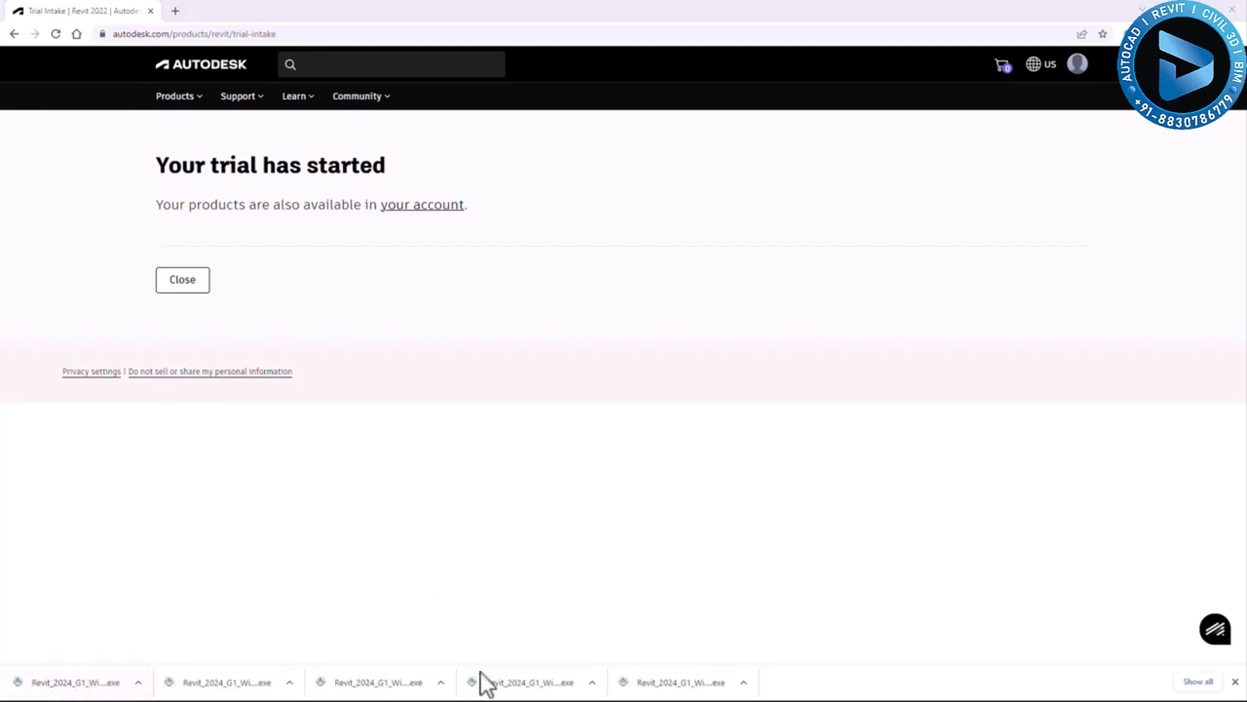
Open File Explorer at the Revit folder, widen the Name column, and launch 001_005.sfx.exe.
key(super+e)
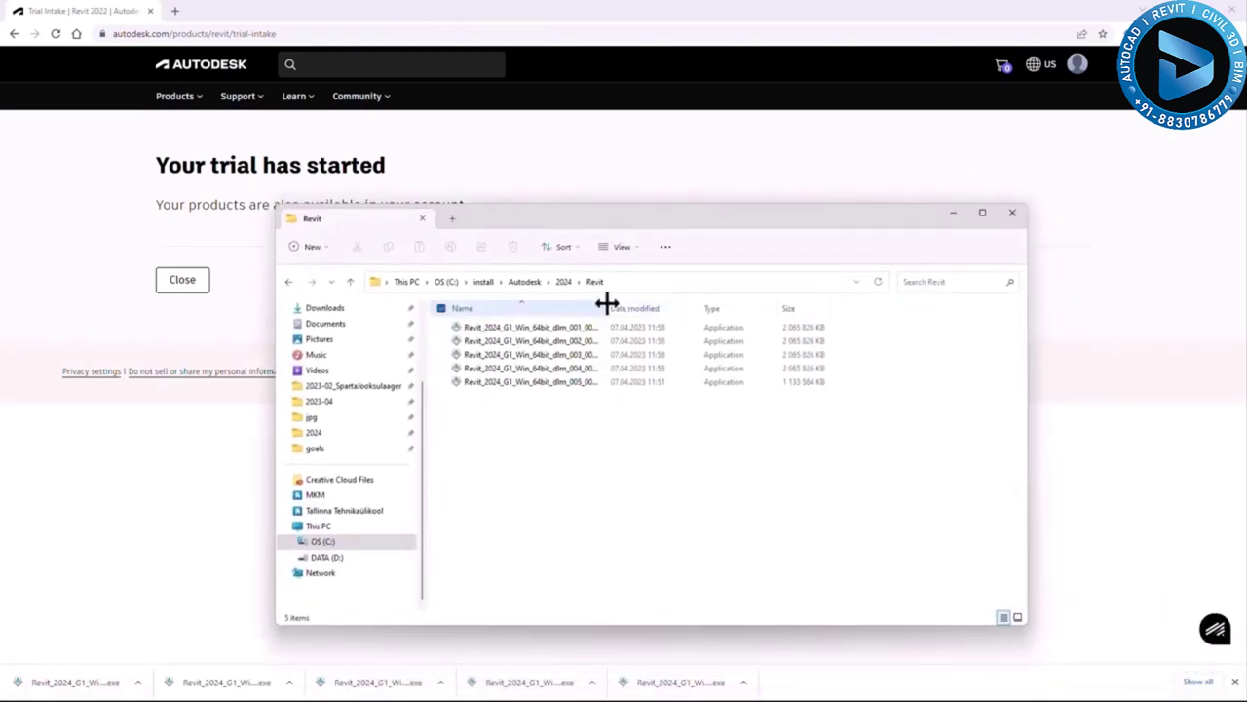
double_click(606, 304)
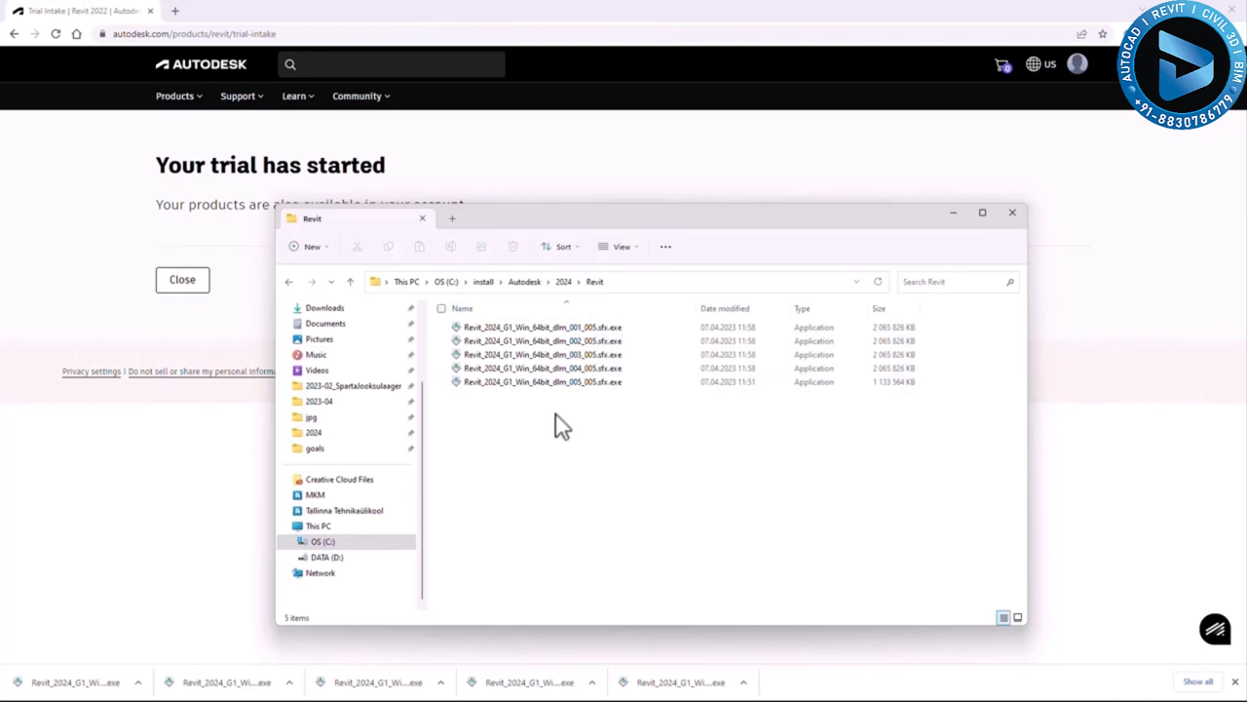
double_click(566, 329)
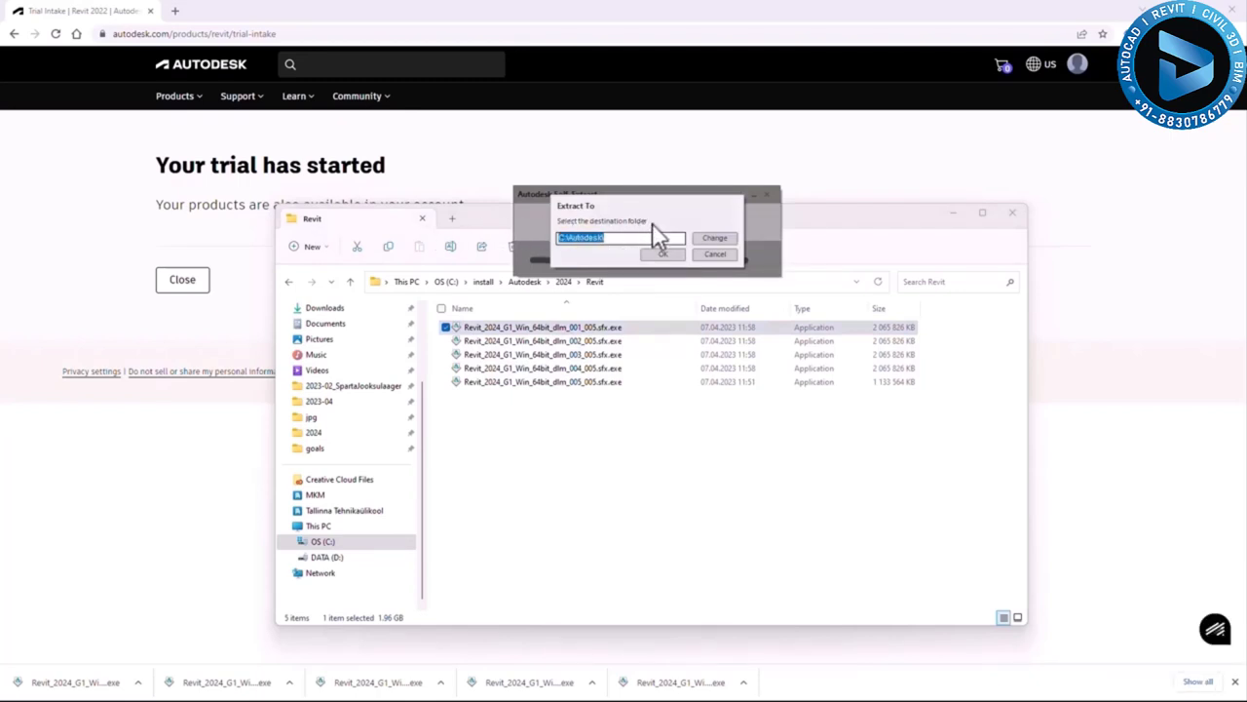
Extract the installer into the install\Autodesk\2024\Revit folder by pasting its path as the destination.
drag(474, 223, 417, 289)
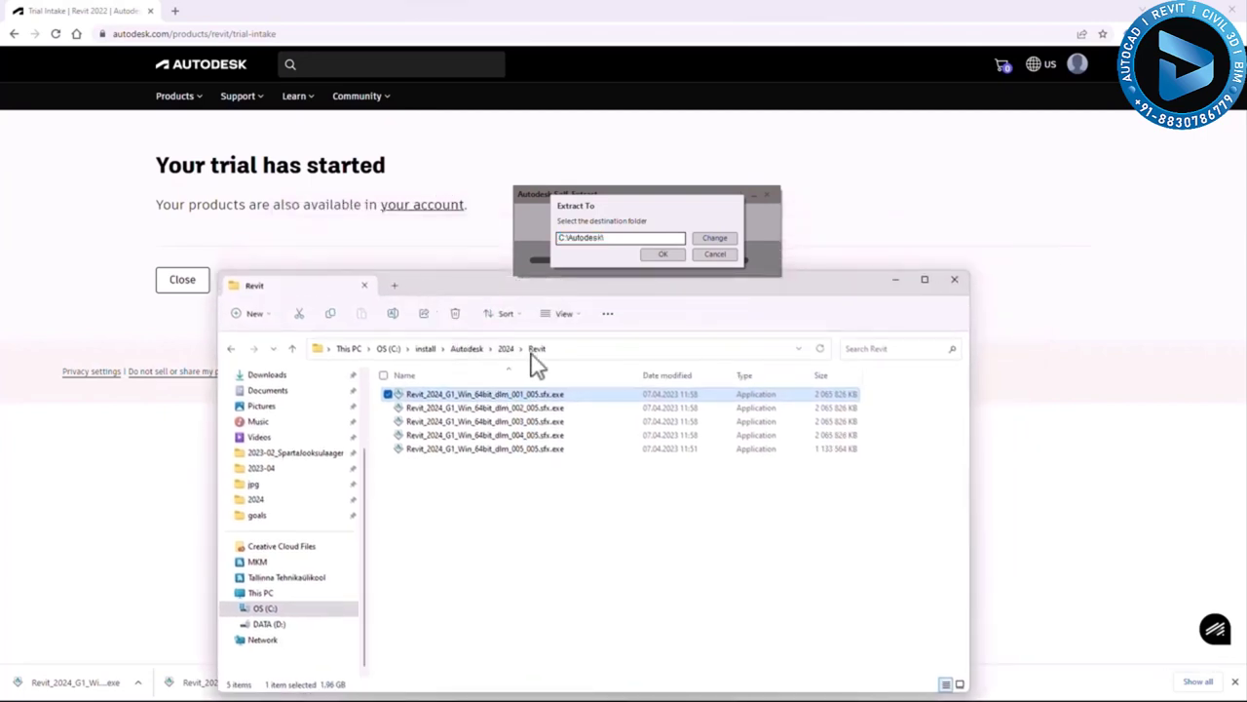
click(576, 350)
key(ctrl+c)
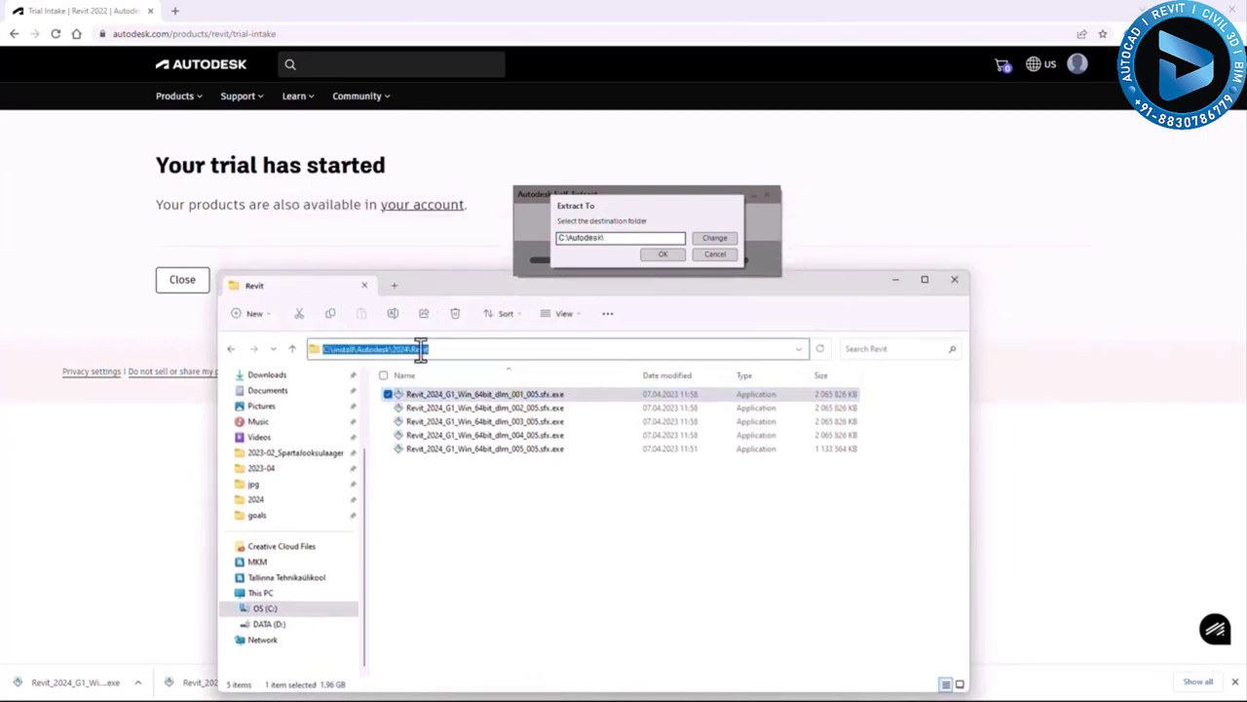
click(456, 352)
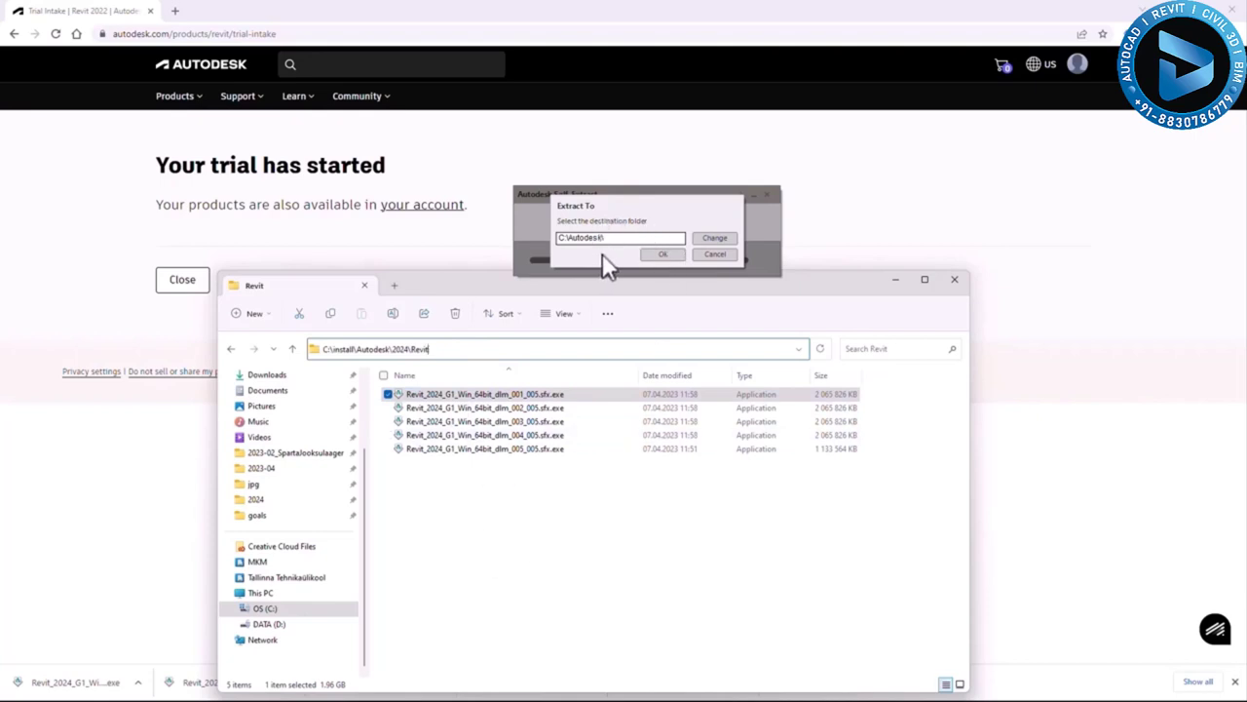
click(731, 269)
key(ctrl+v)
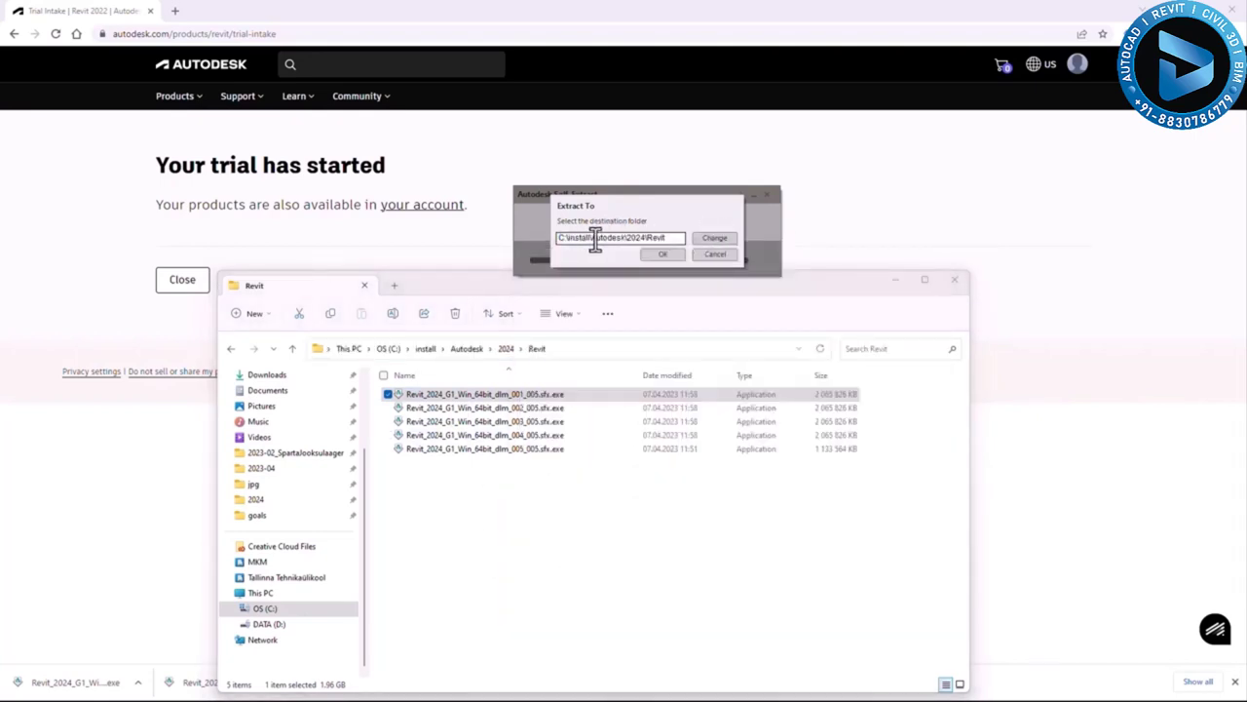
click(667, 255)
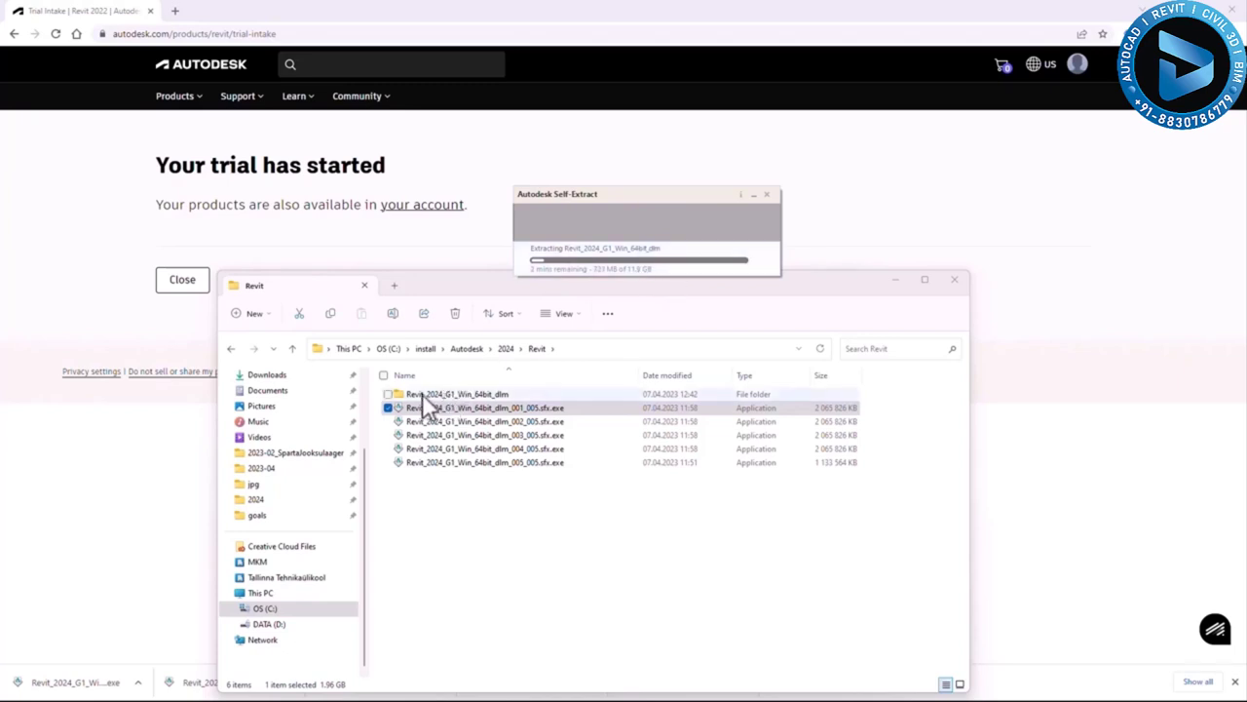
mouse_move(429, 394)
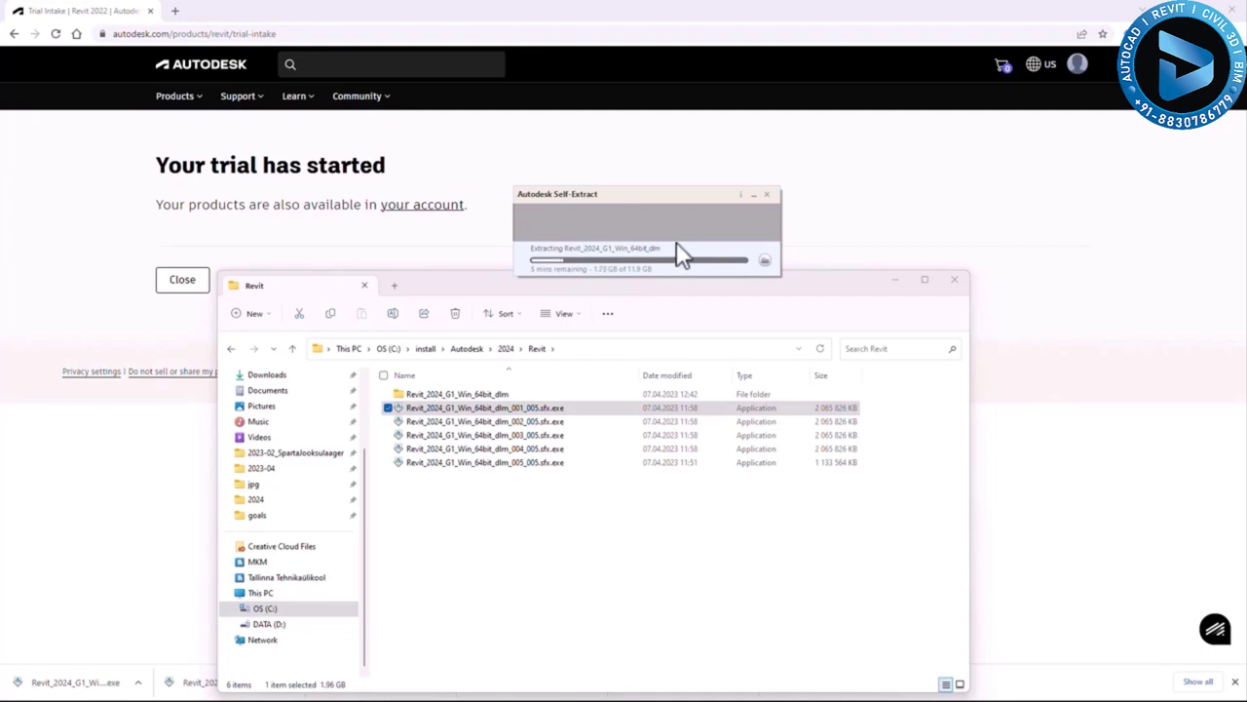
drag(495, 401, 478, 395)
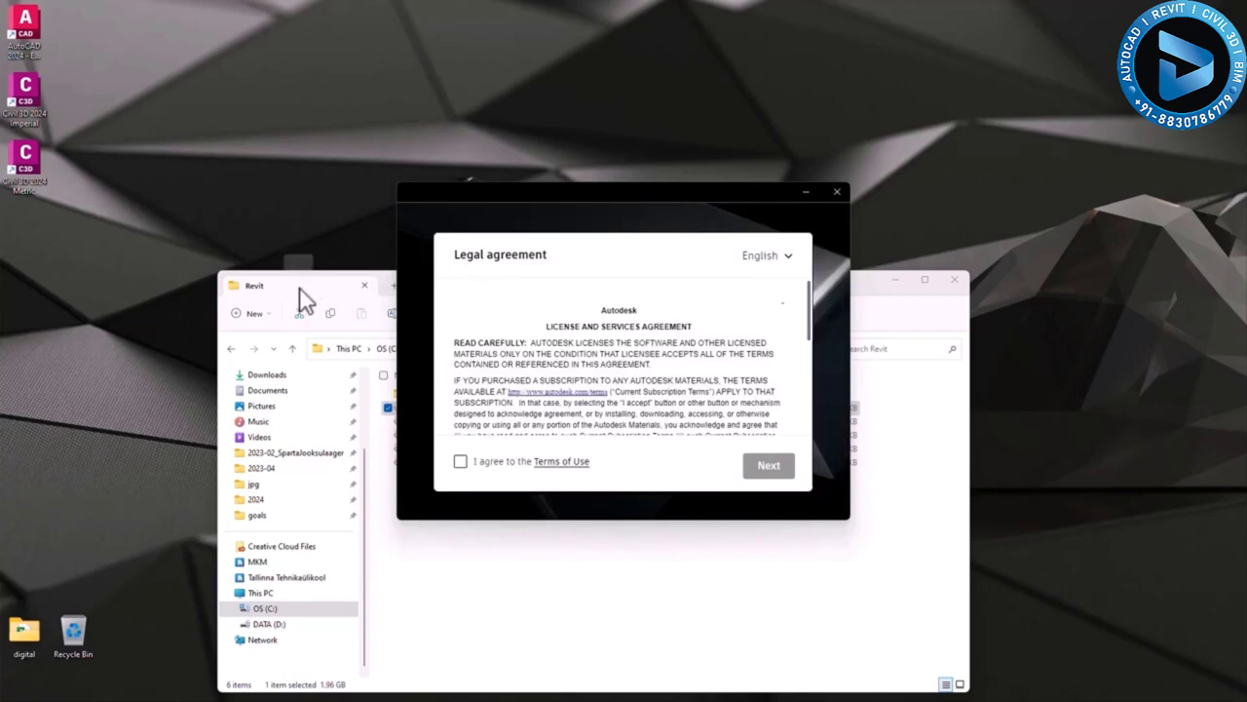
Inspect the extracted Revit_2024_G1_Win_64bit_dlm folder, then return to the Revit folder.
click(300, 292)
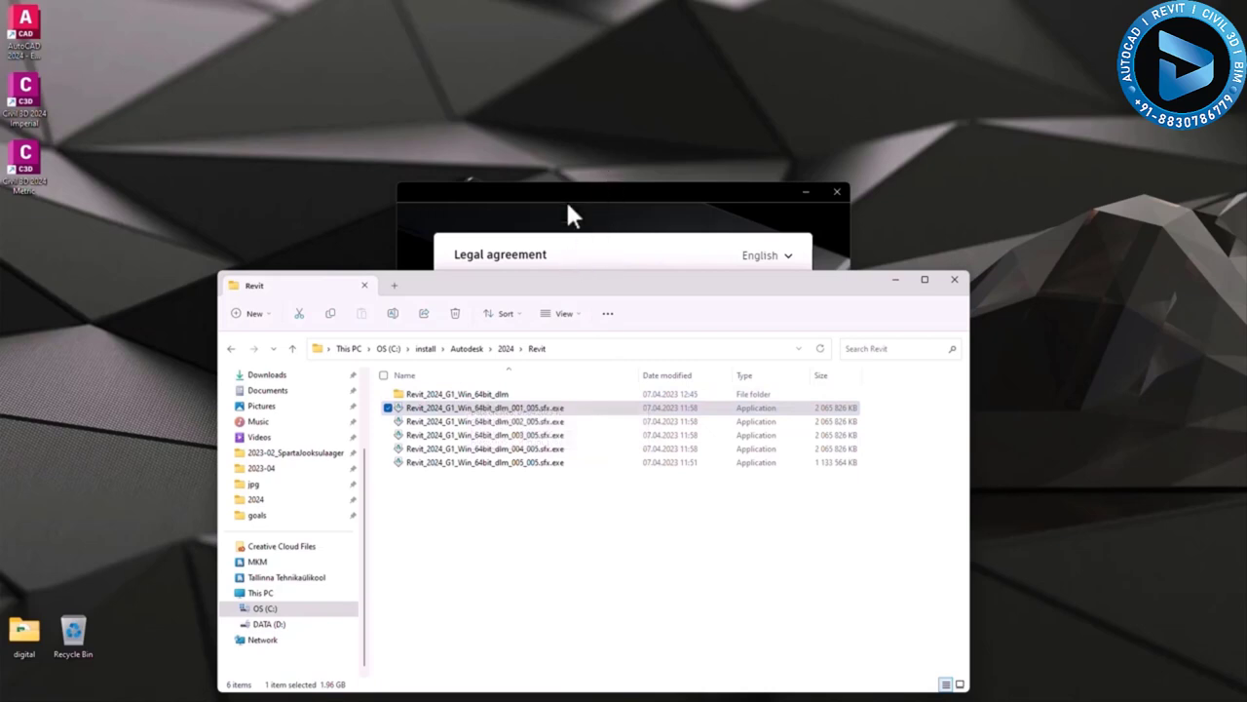
double_click(440, 394)
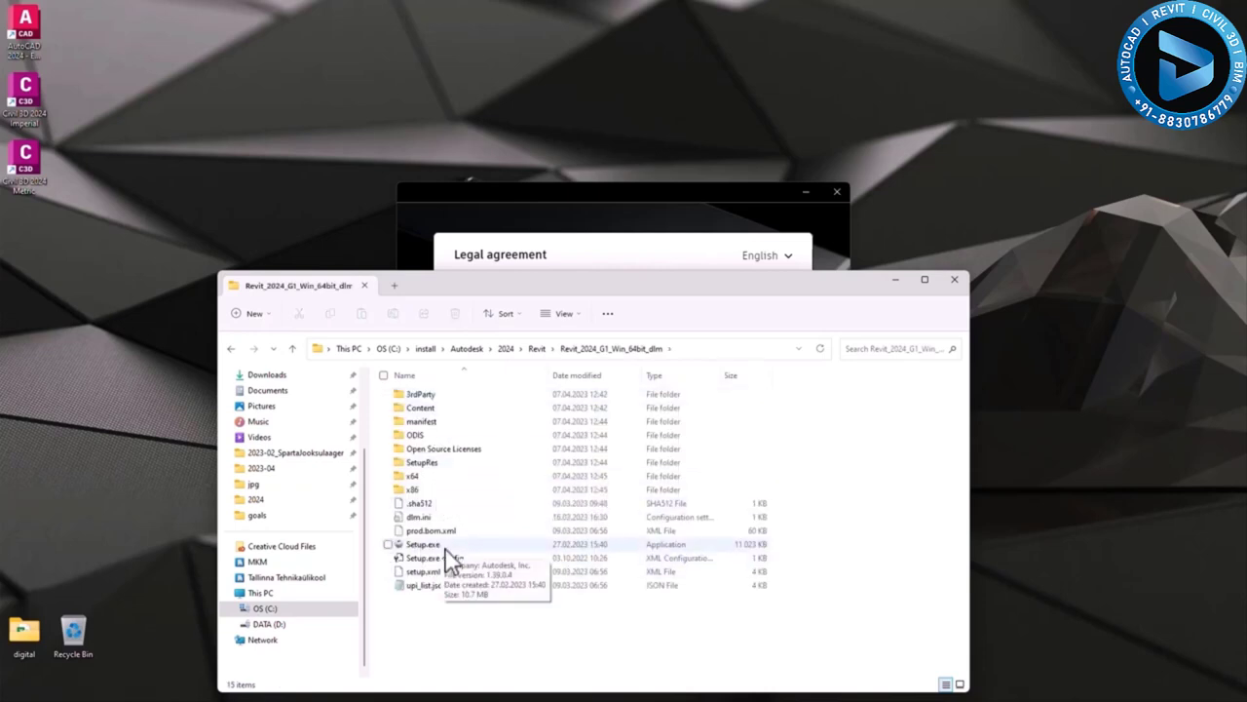
click(537, 348)
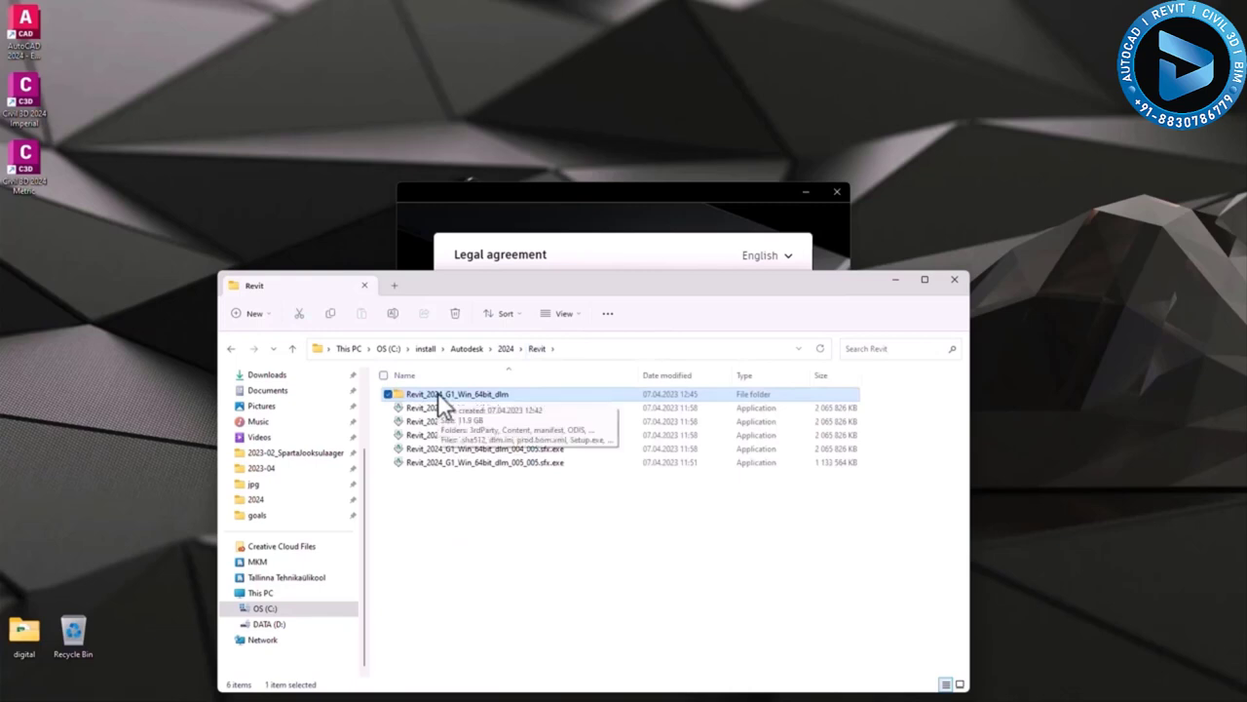
double_click(437, 393)
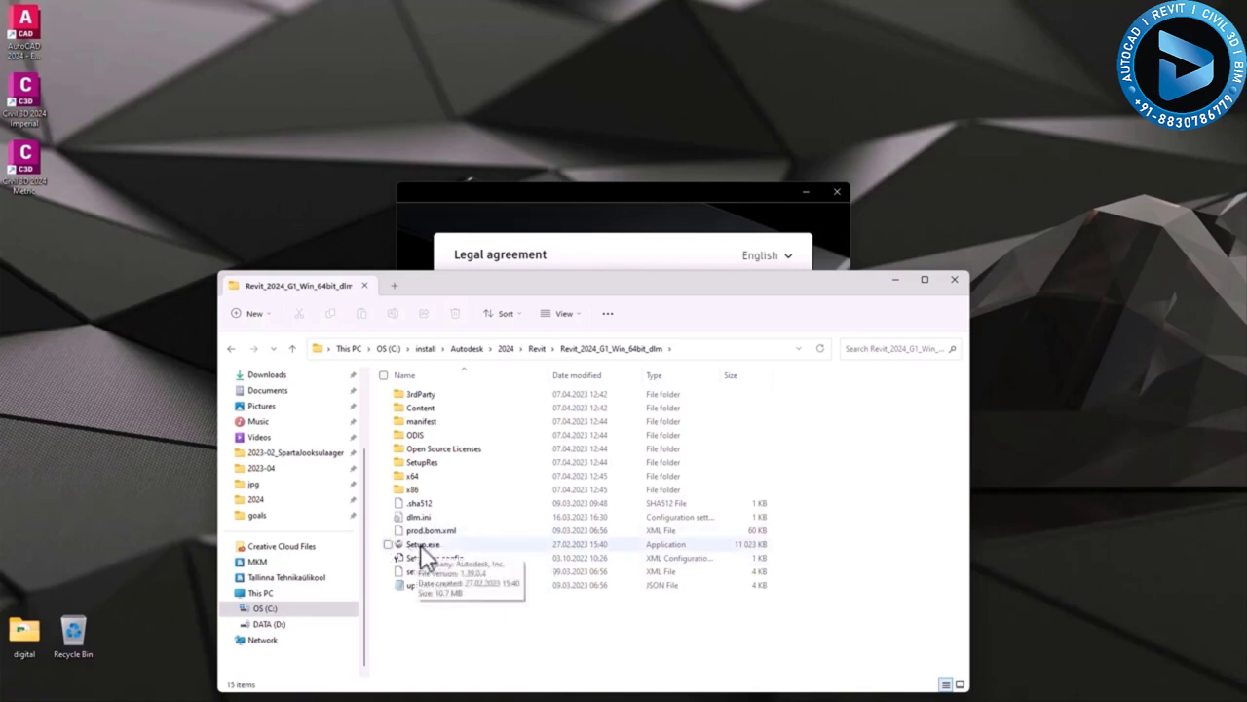
click(537, 348)
Select the five installer part files, then clear the selection.
click(484, 409)
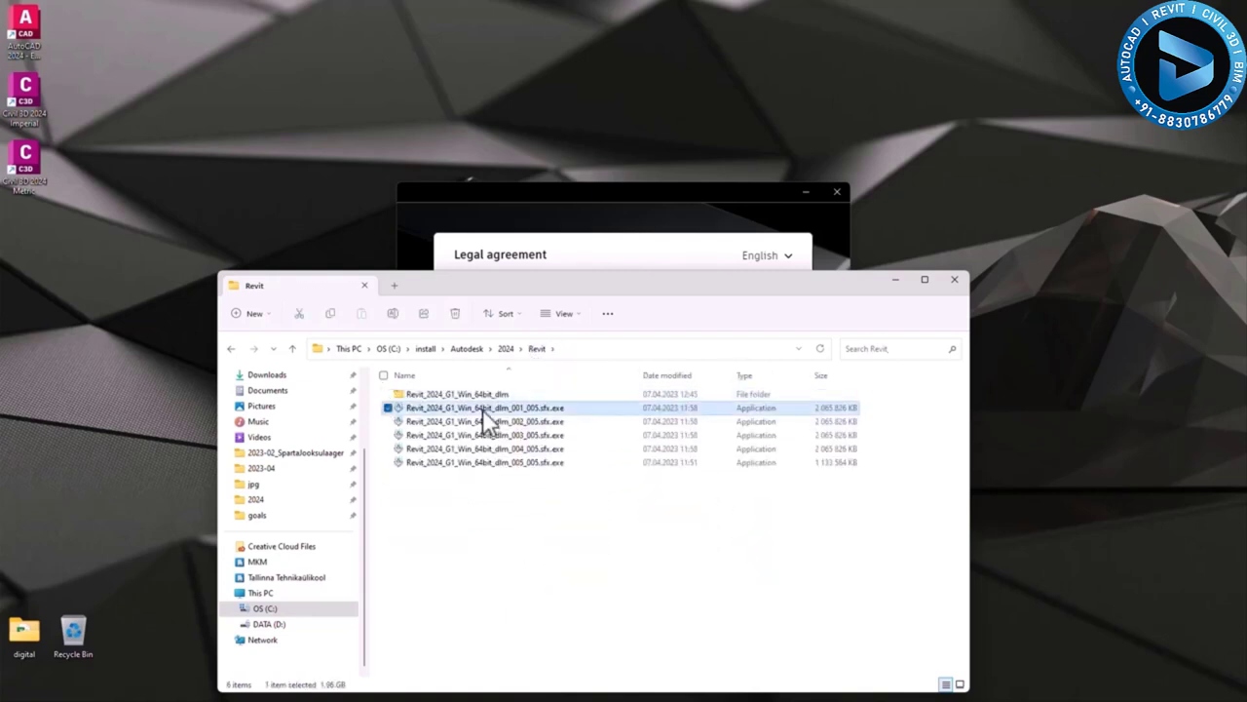
shift+click(490, 464)
click(523, 541)
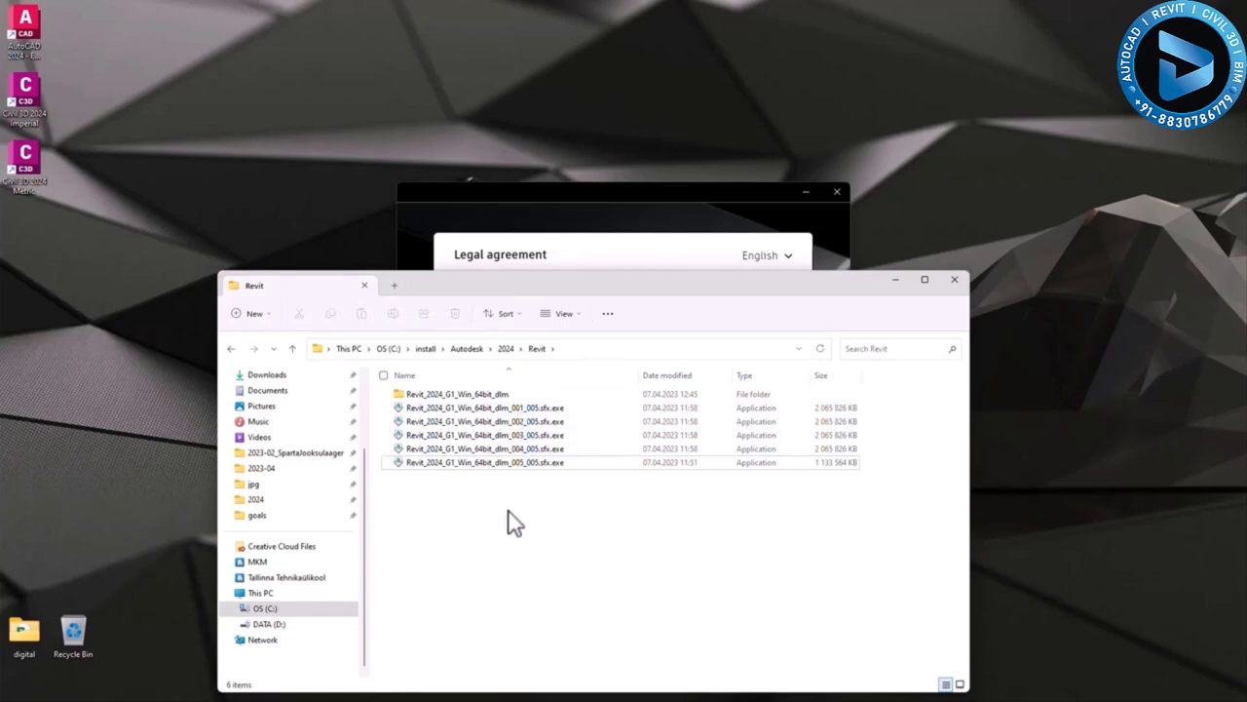
Minimize File Explorer, agree to the Terms of Use, and continue to the install location step.
click(895, 280)
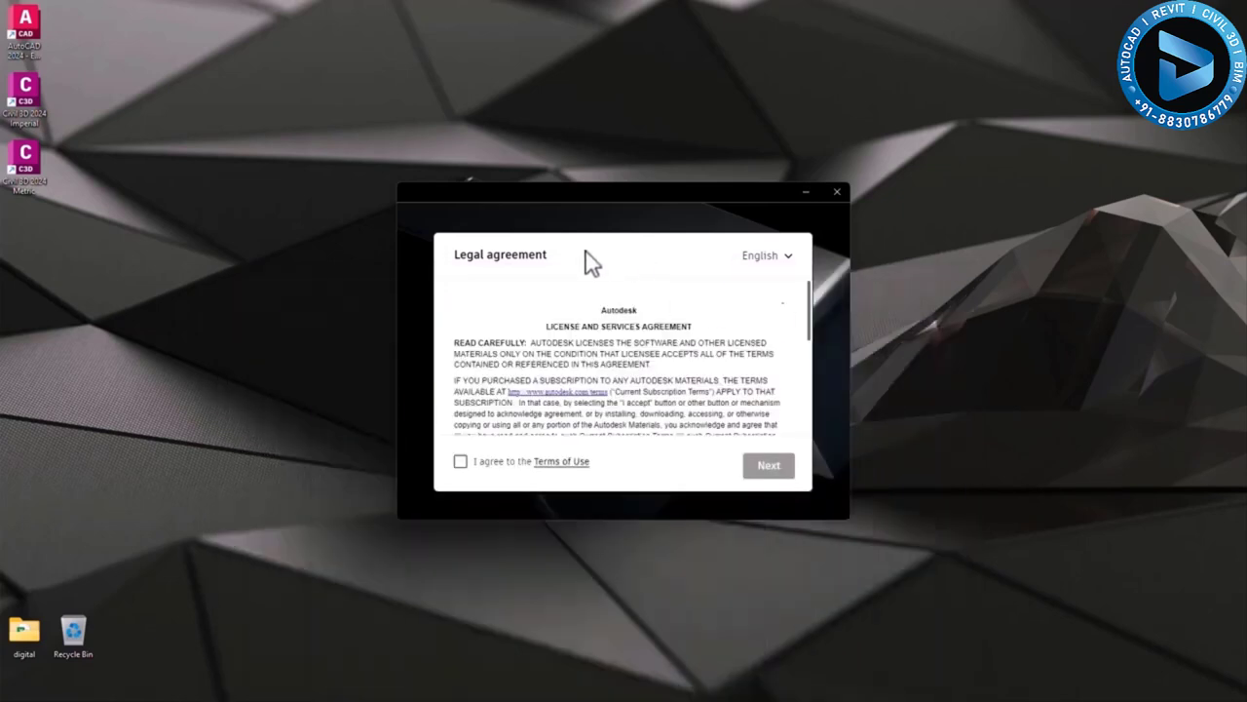
click(461, 464)
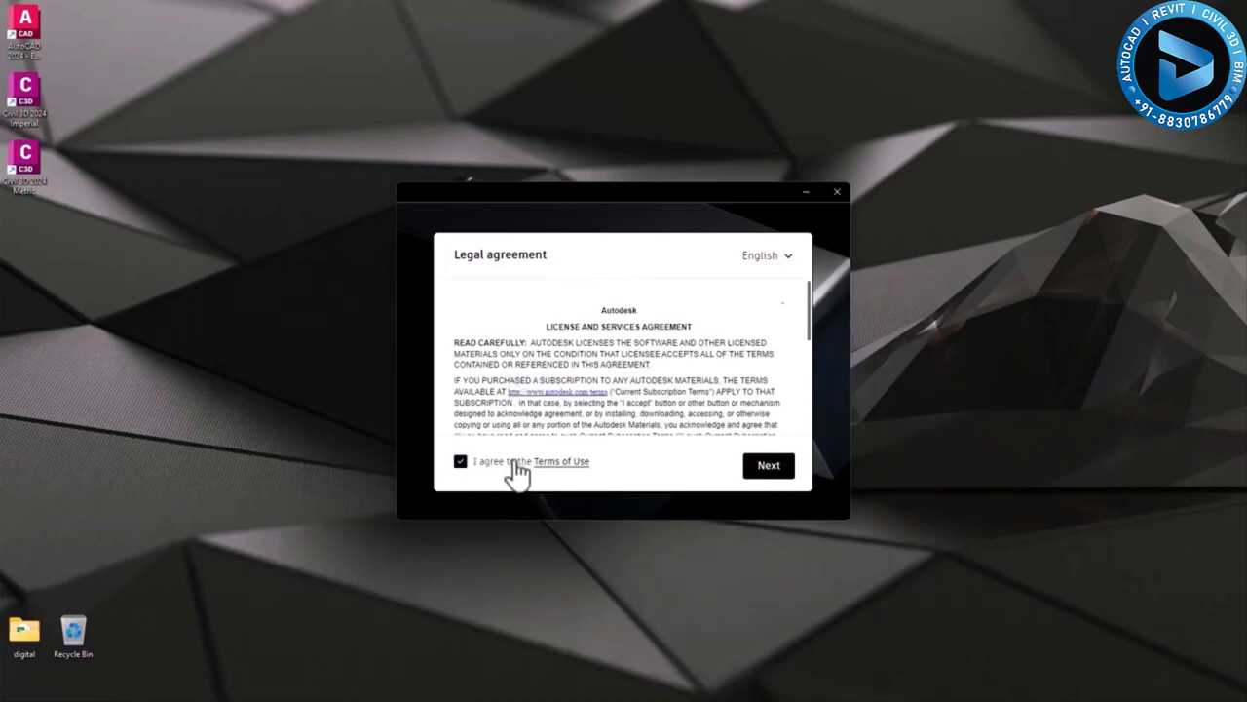
click(775, 476)
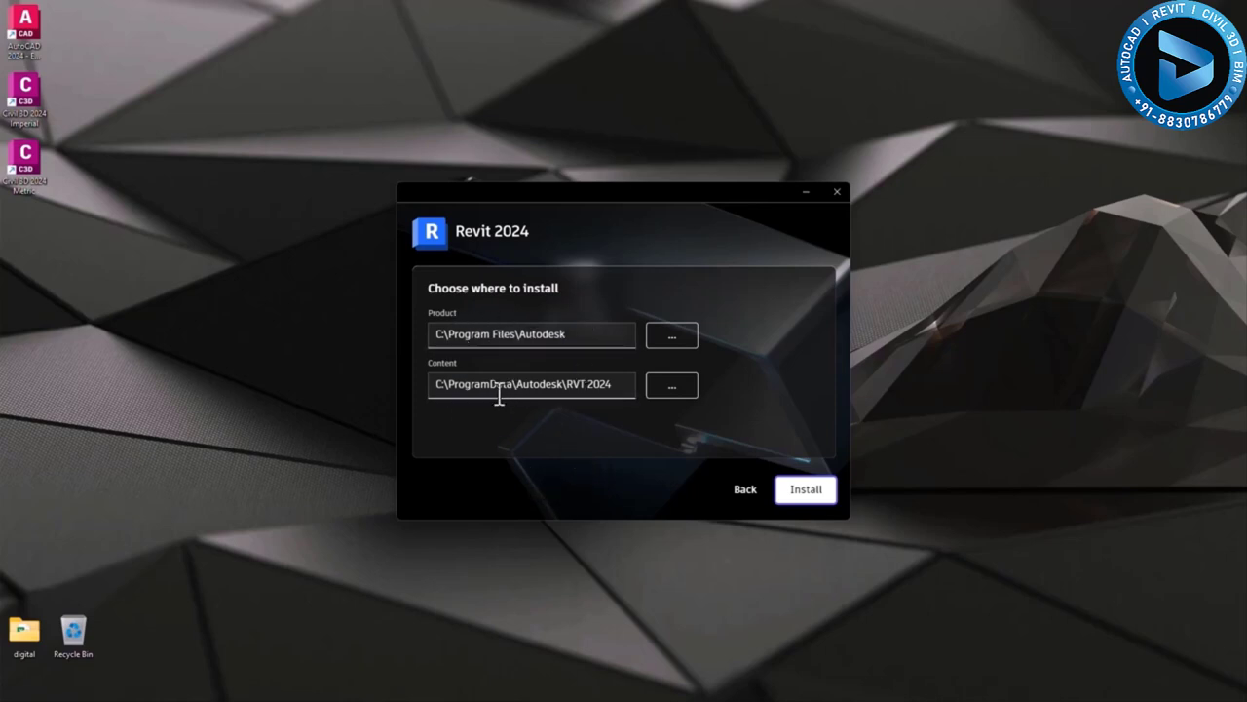
Install Revit 2024 using the default Product and Content install paths.
click(809, 504)
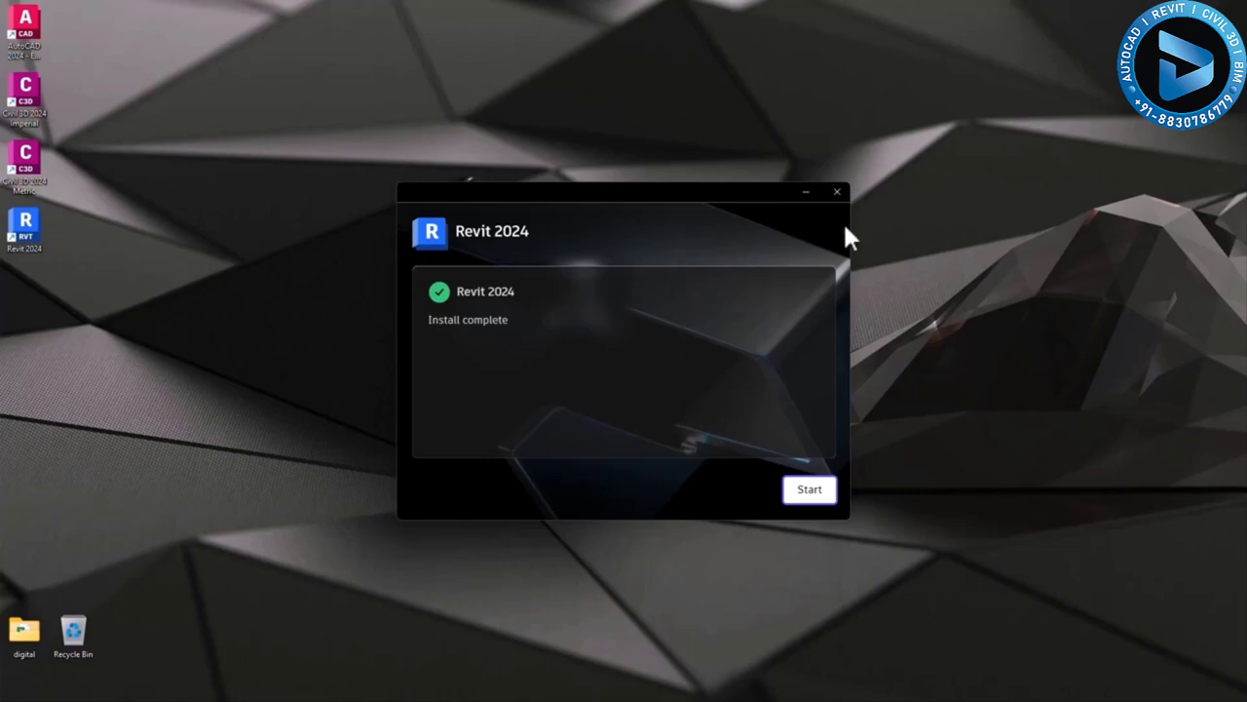
Launch Revit 2024 and dismiss the trial offer, welcome dialog and privacy settings prompt.
click(821, 495)
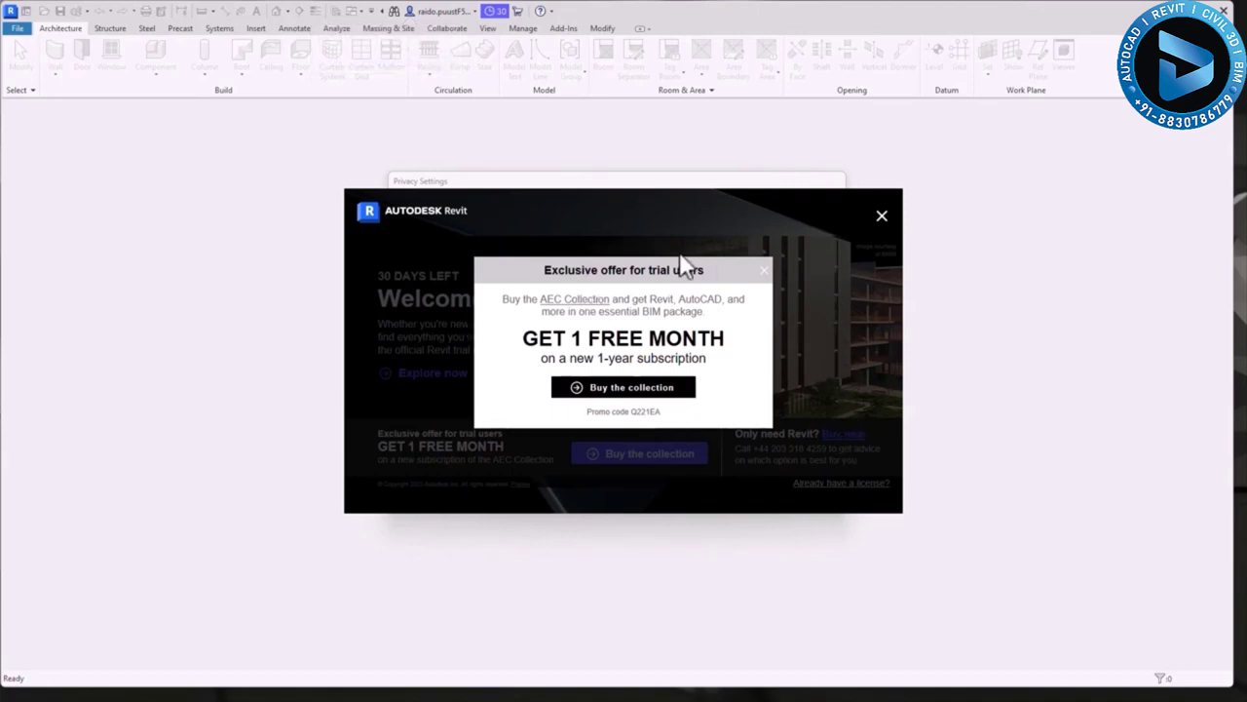
click(764, 271)
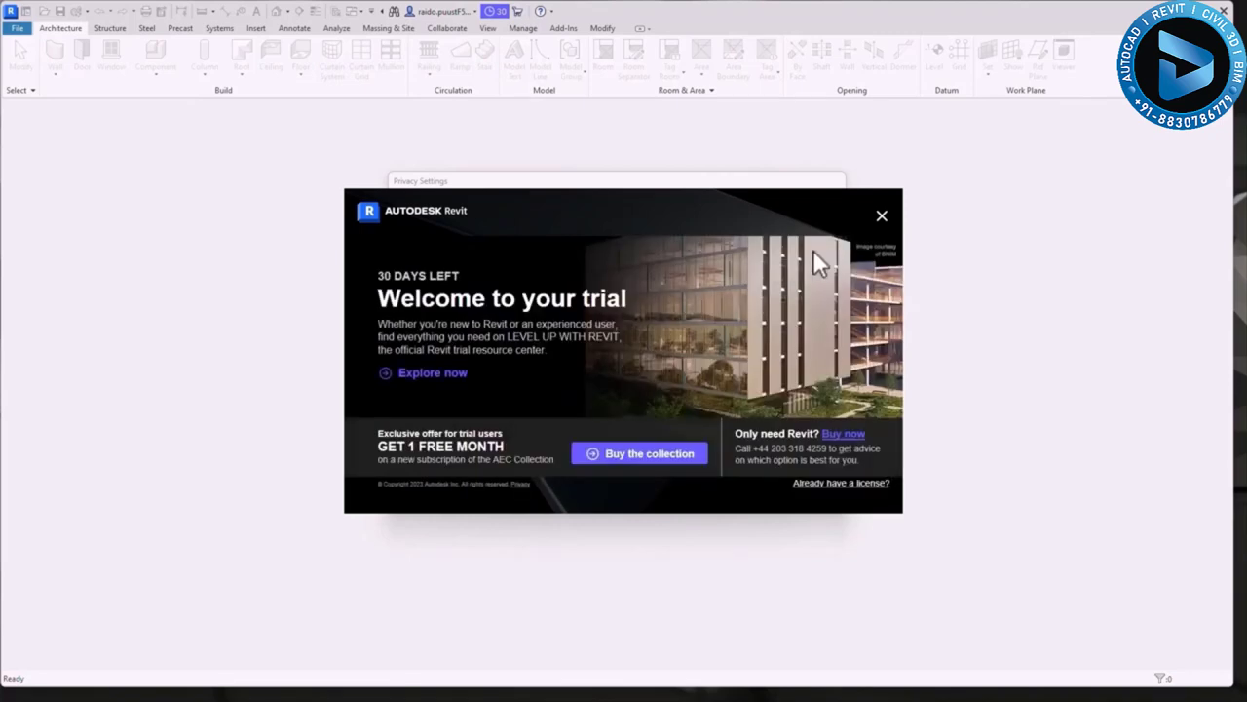
click(883, 222)
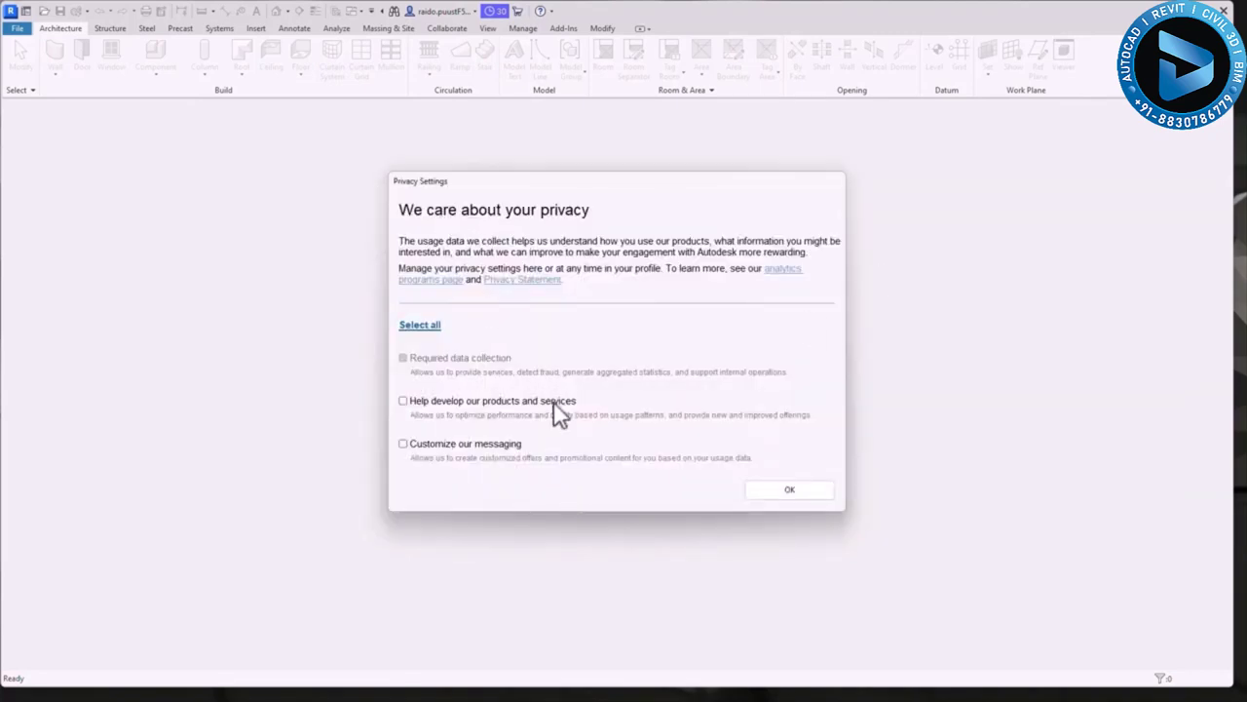
click(790, 491)
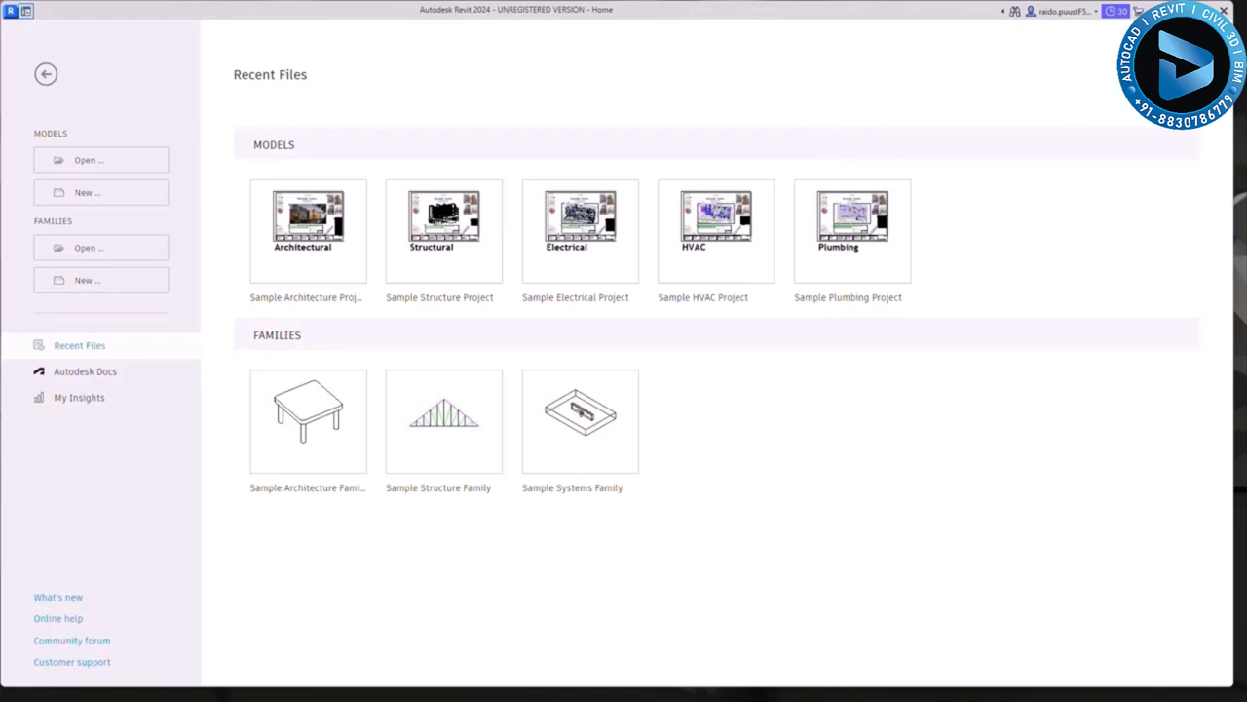
Check the remaining trial time, then start a new project and show the template file list.
click(1117, 12)
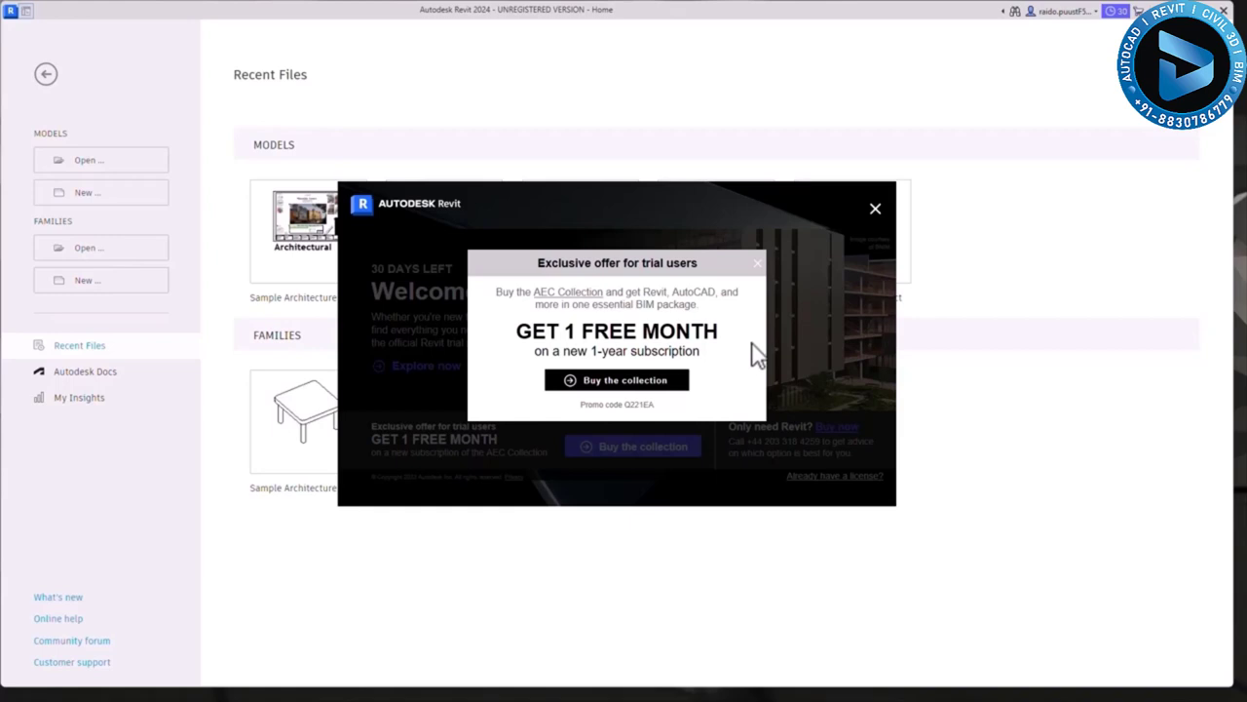
click(875, 210)
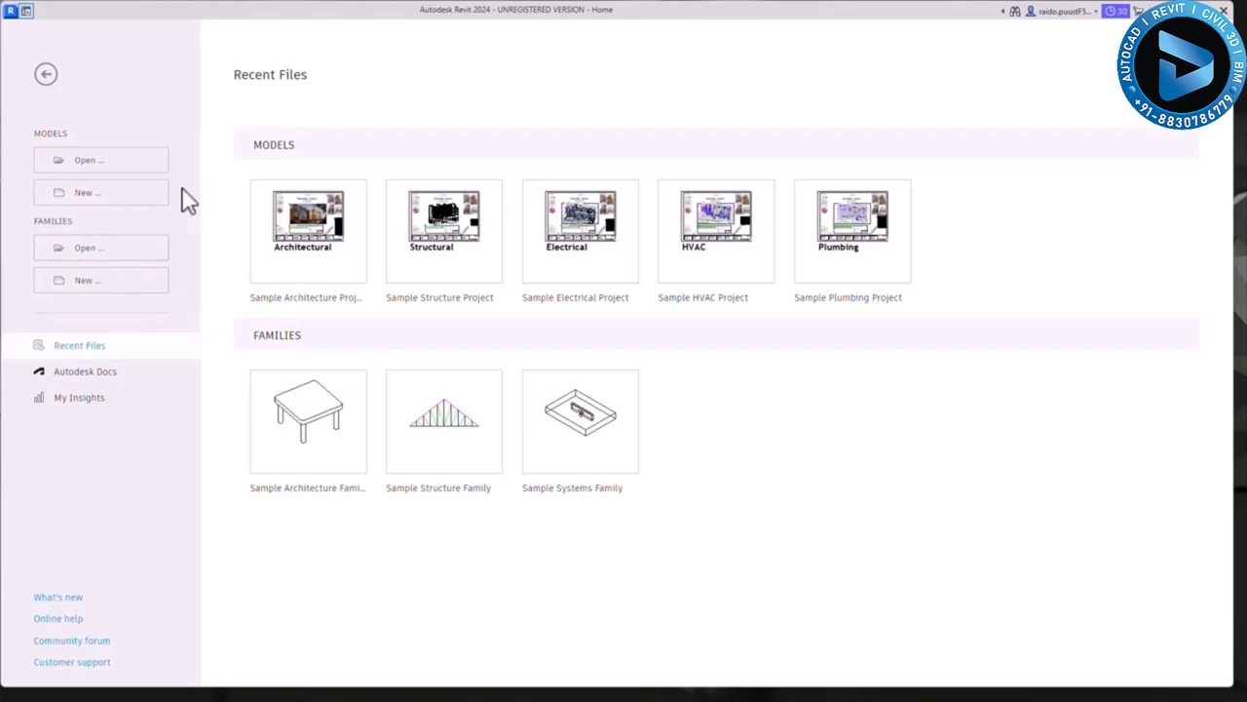
click(86, 195)
click(548, 323)
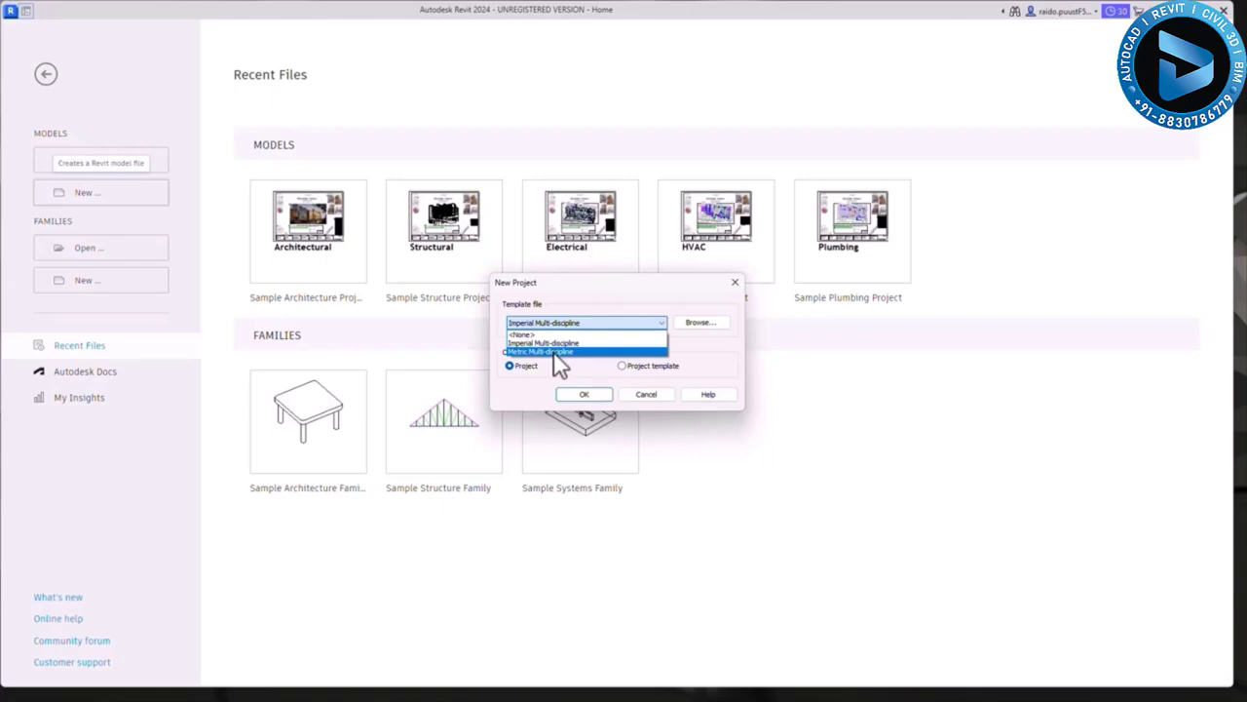
Create a Project from the Metric Multi-discipline template and widen the Properties panel.
click(554, 351)
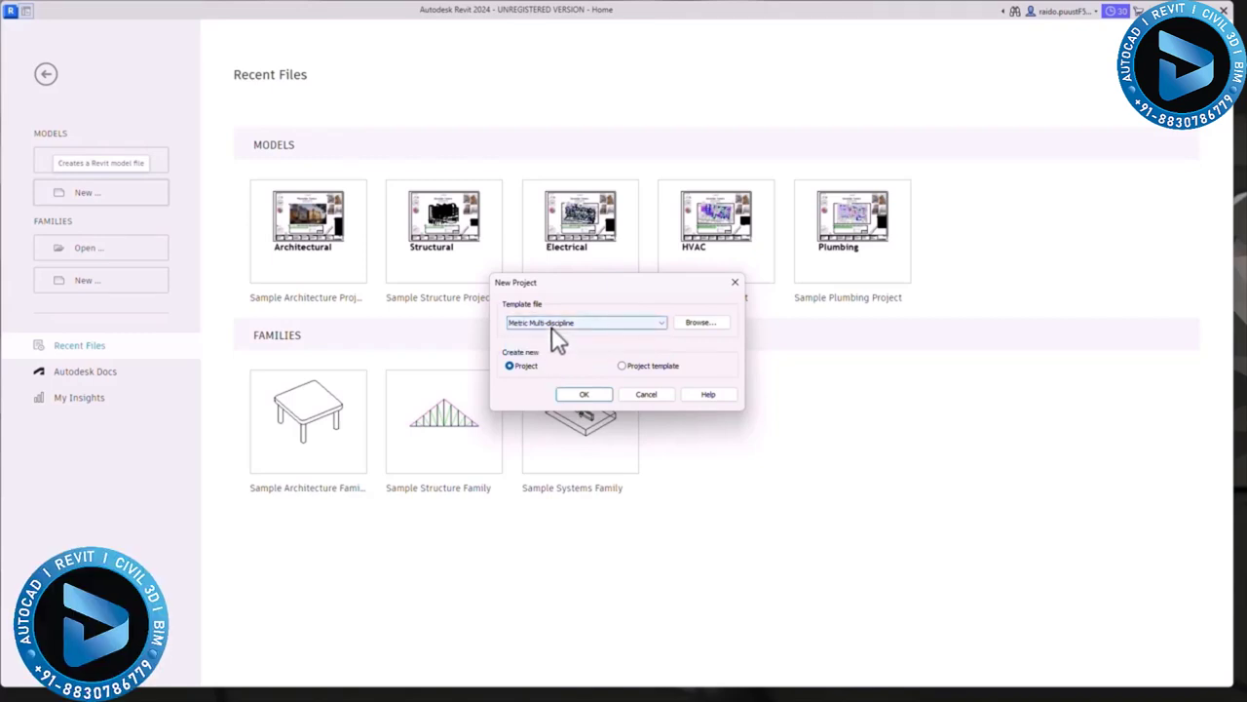
click(510, 366)
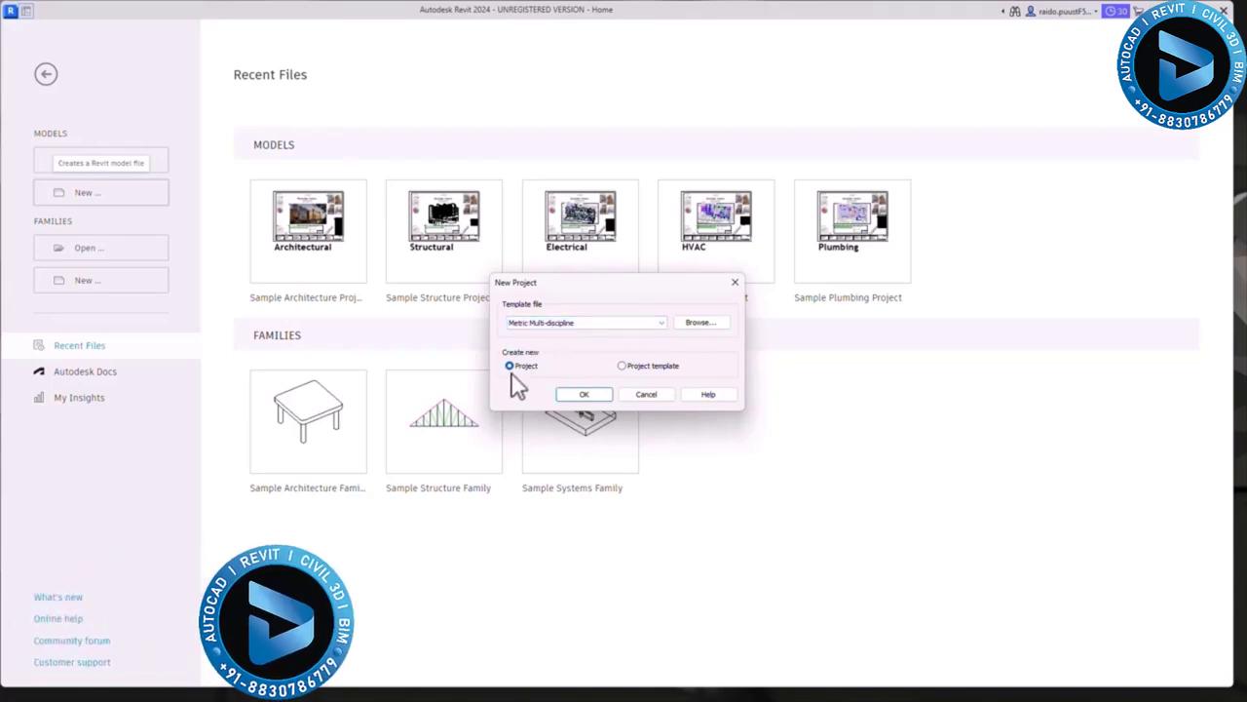
click(589, 394)
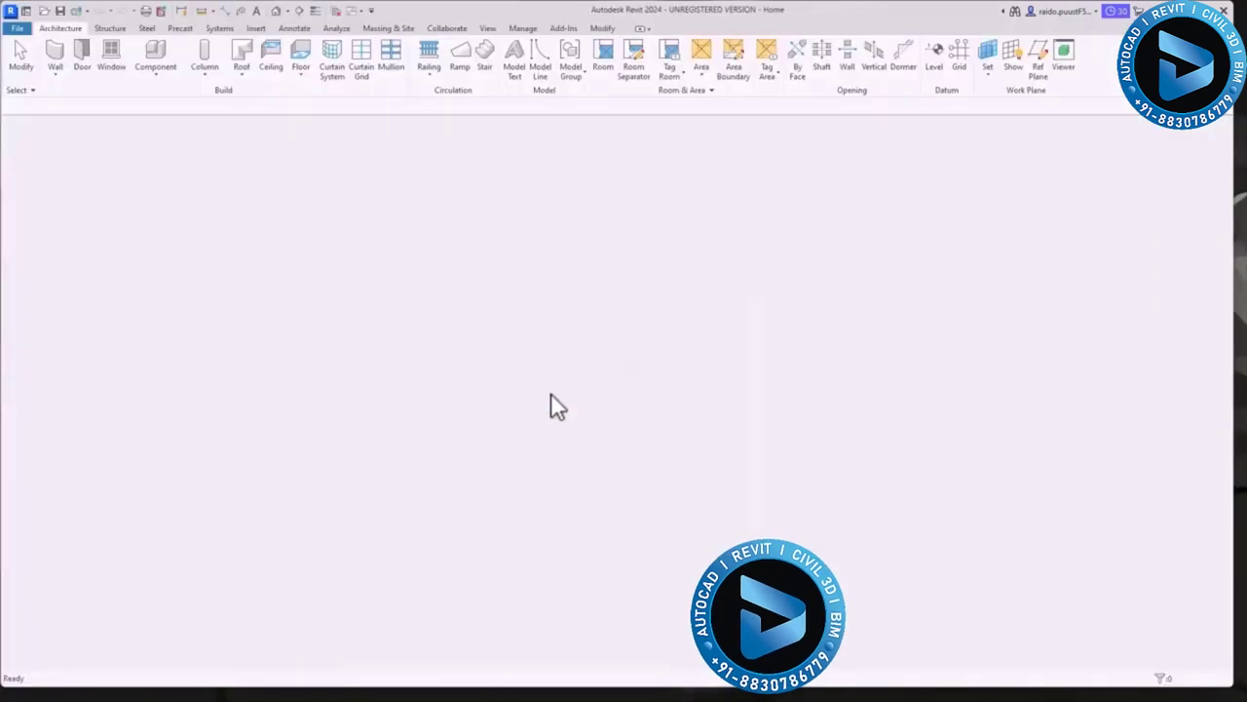
drag(134, 192, 199, 193)
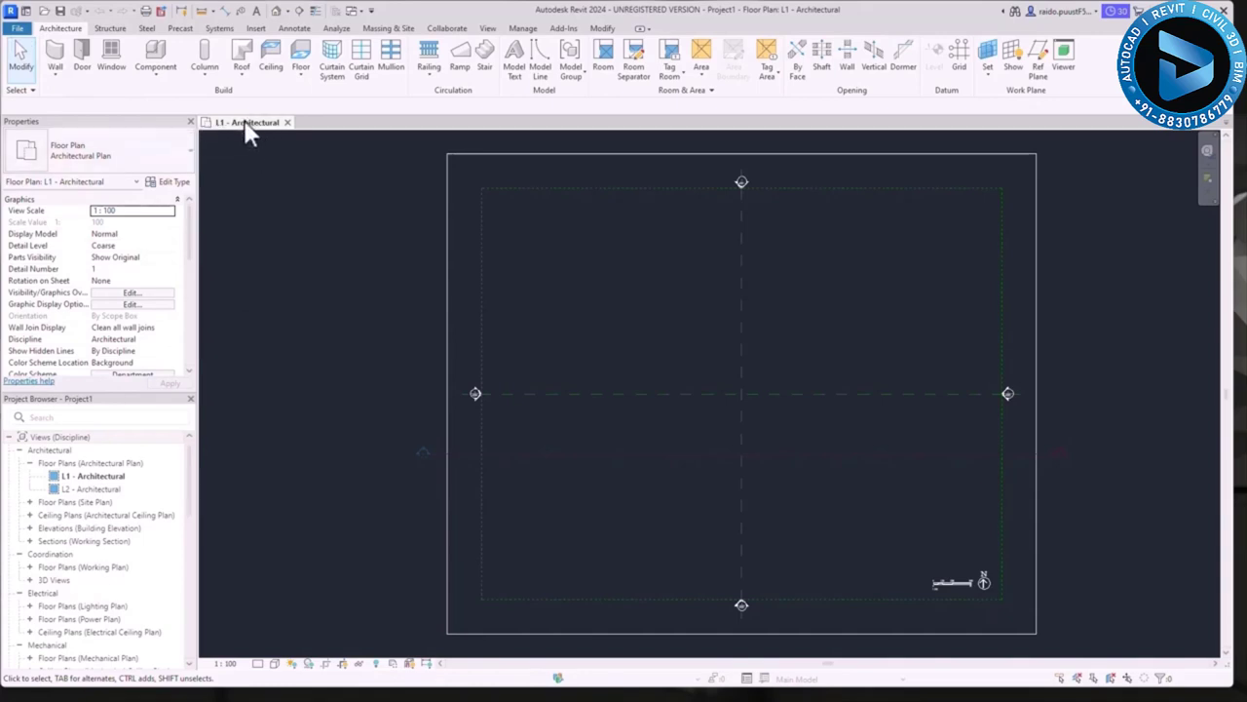
Save the project to the Desktop as Project1.rvt with the Project Files (*.rvt) type.
click(16, 29)
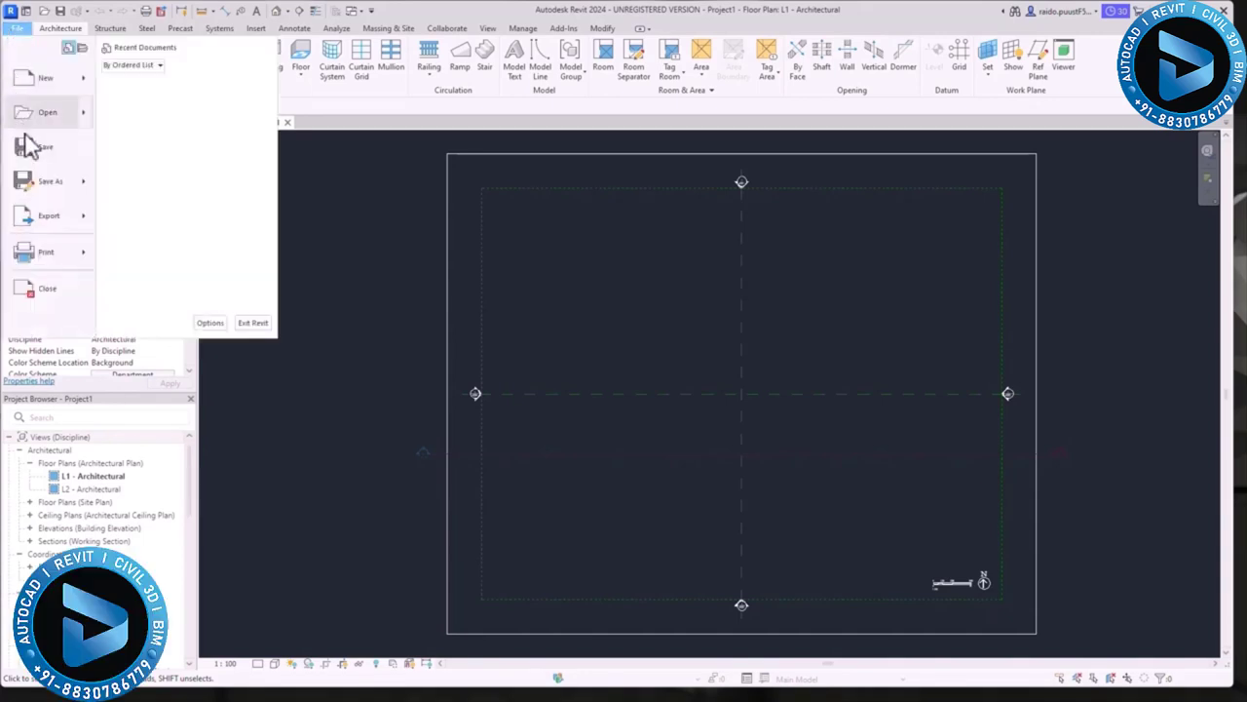
mouse_move(54, 195)
click(168, 141)
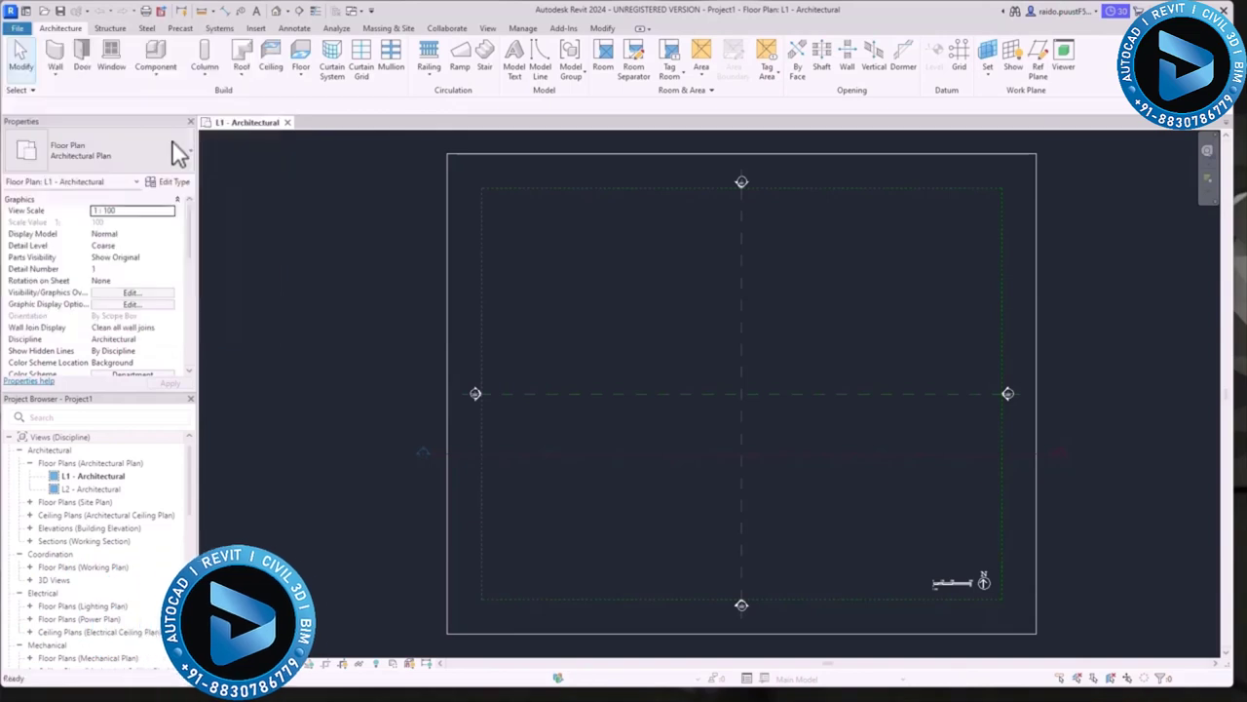
click(407, 451)
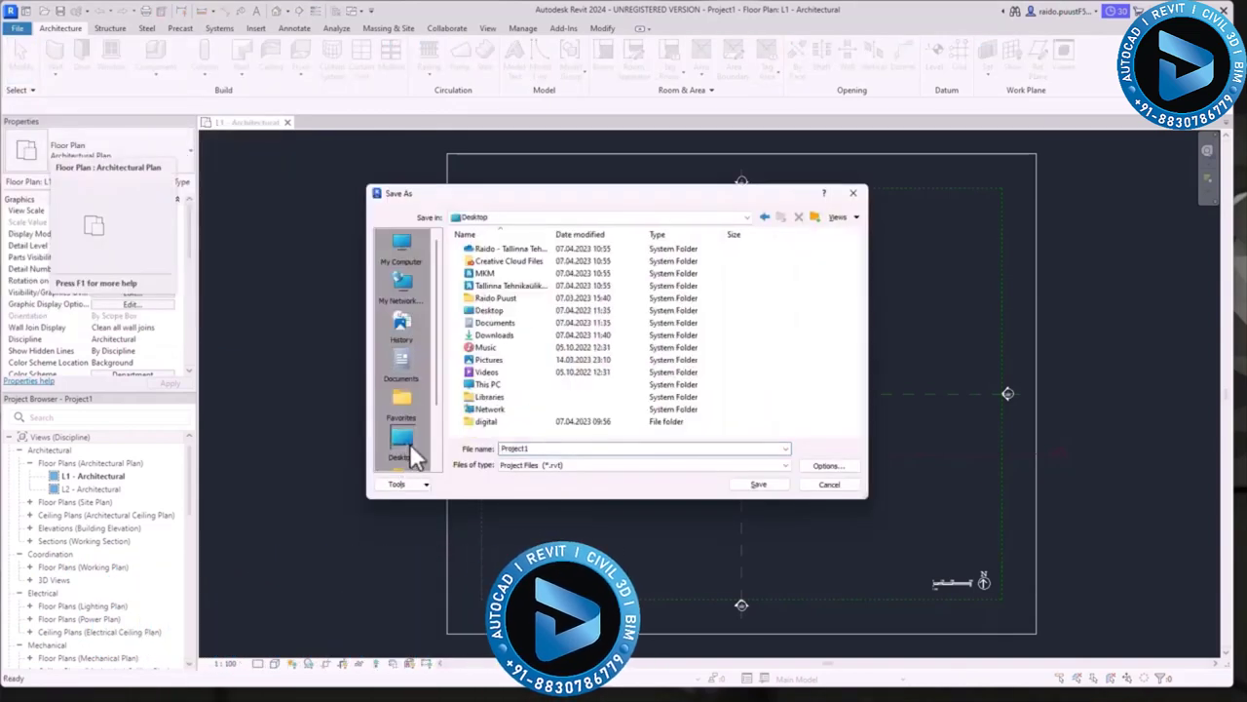
click(560, 466)
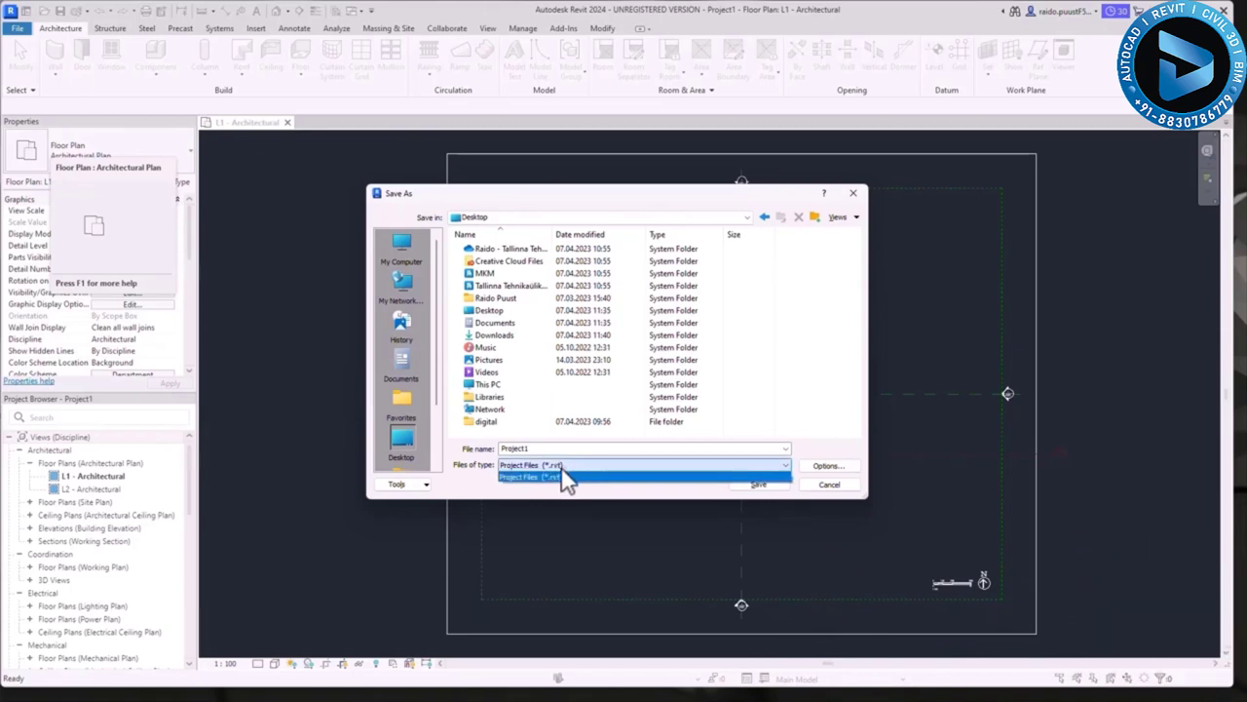
click(546, 449)
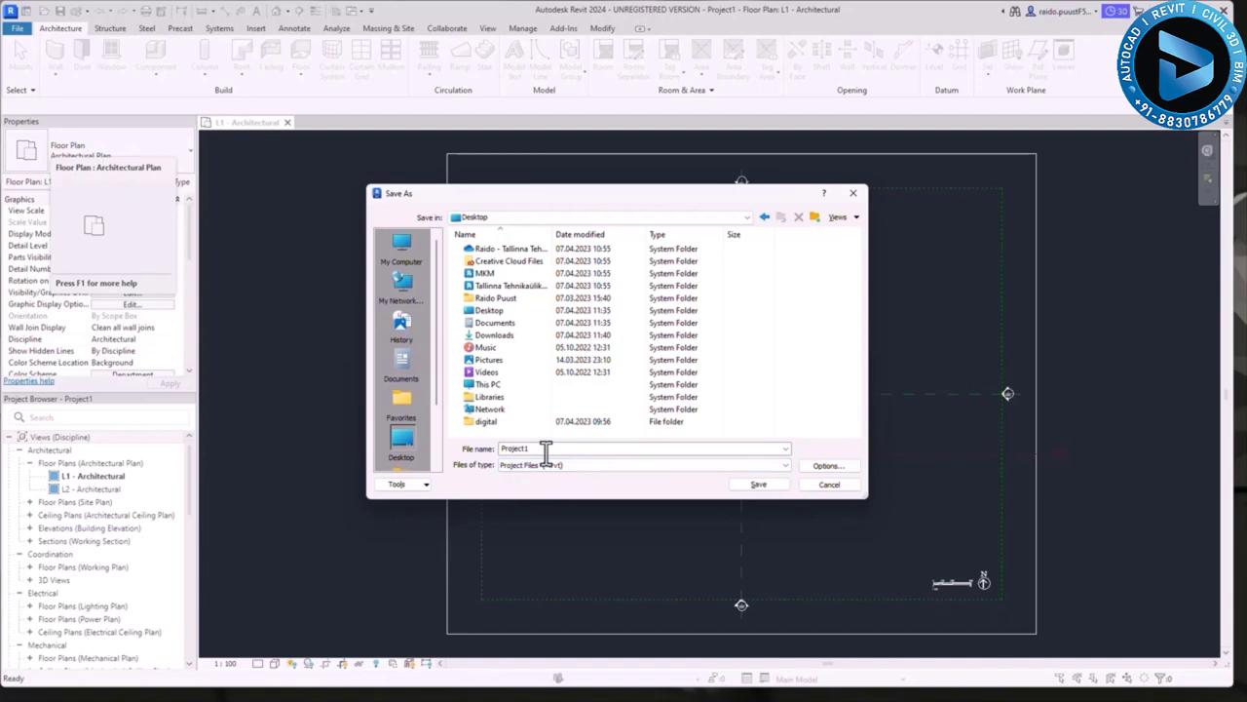
click(566, 465)
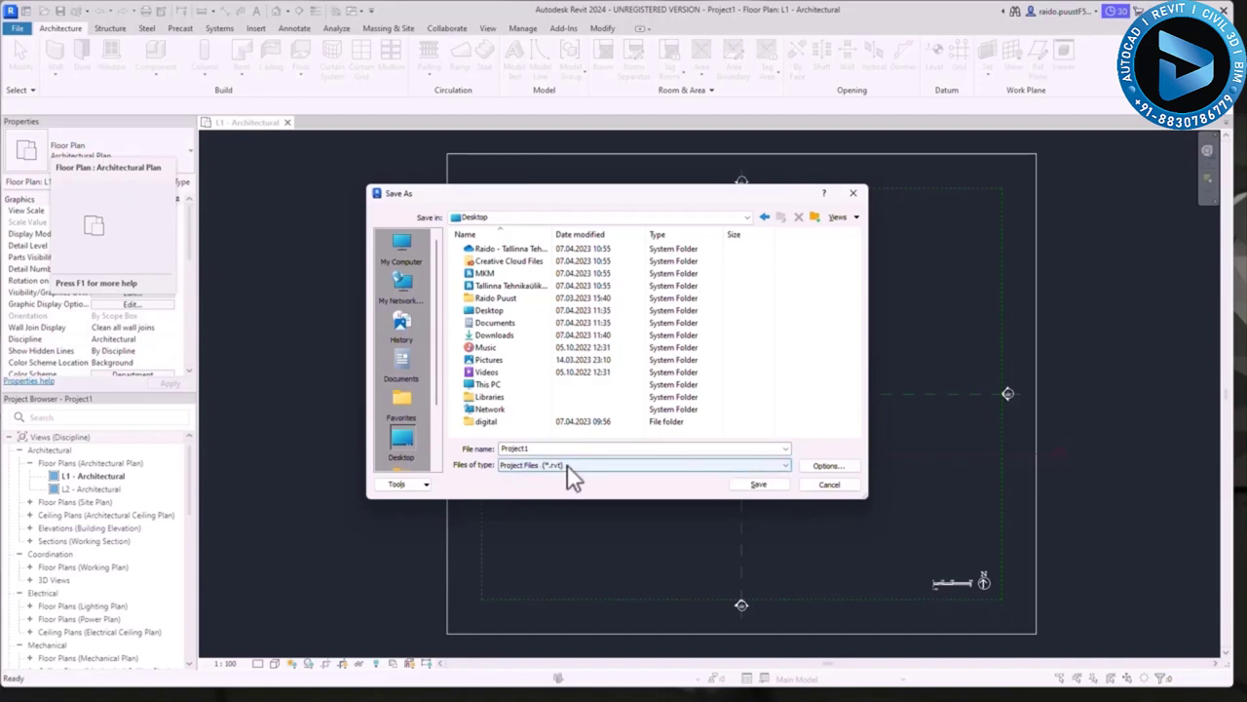
click(758, 485)
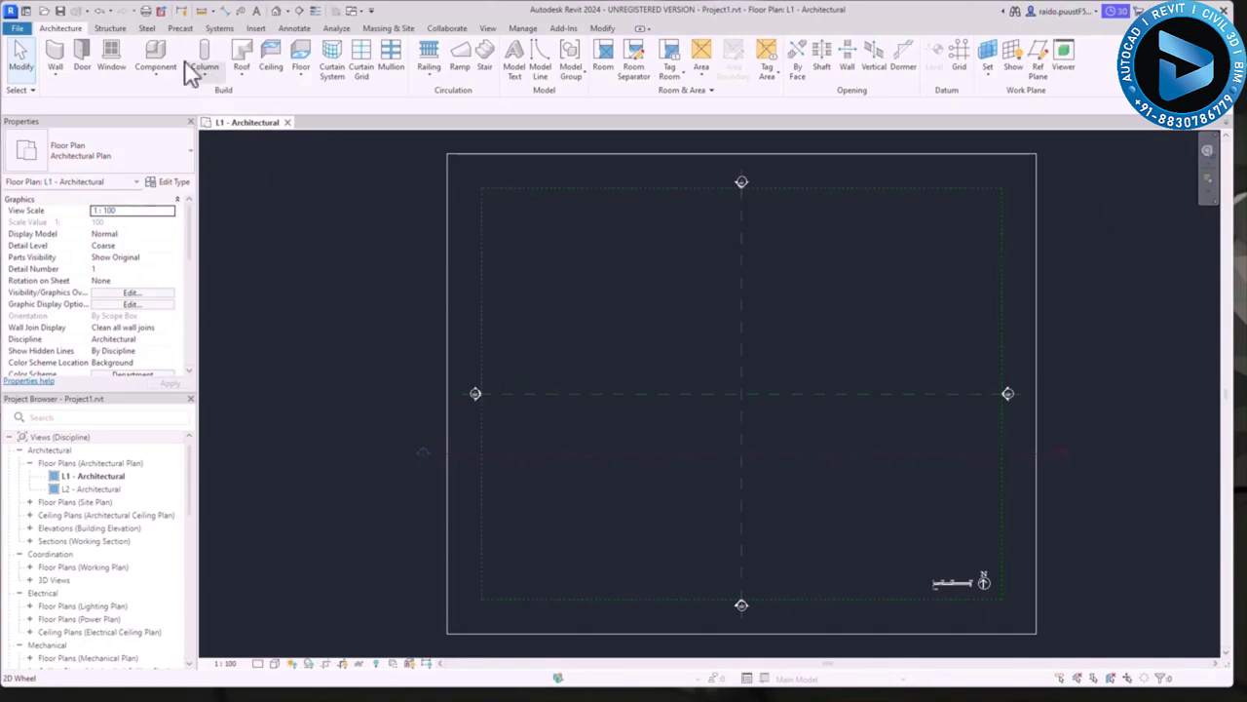
Set the UI active theme to Dark in the Colors page of Revit Options.
click(19, 30)
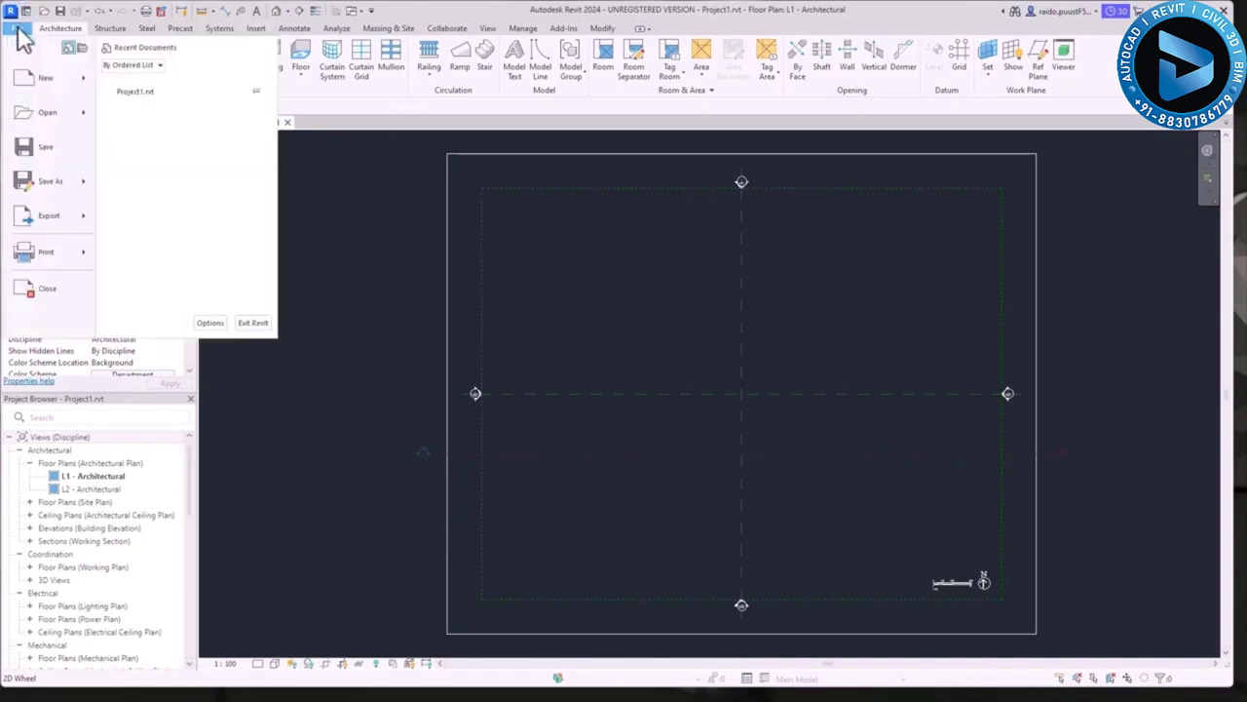
click(207, 326)
click(489, 169)
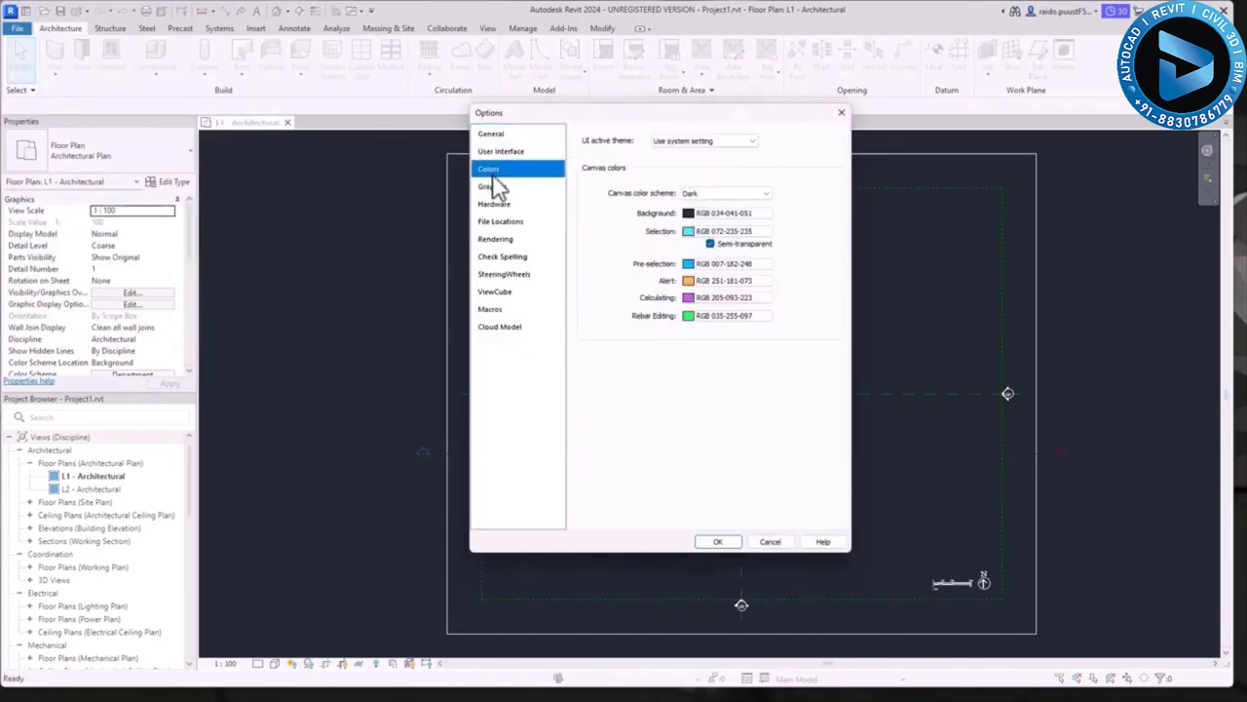
click(687, 142)
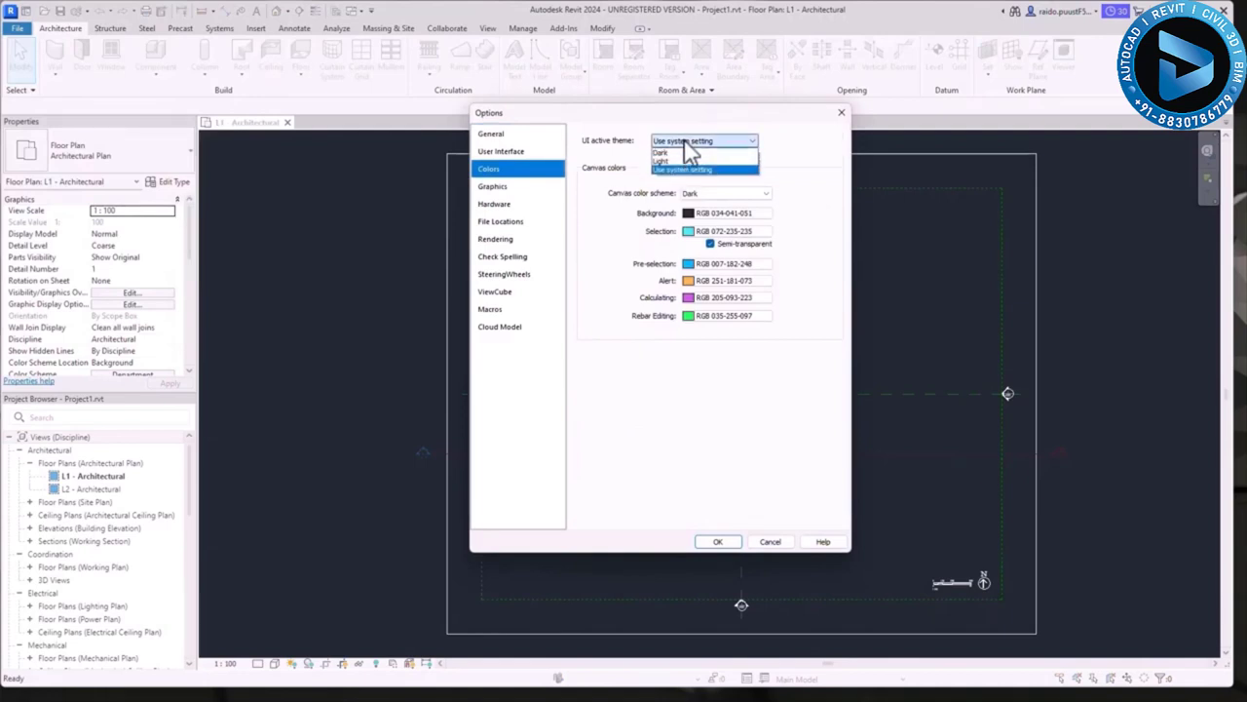
click(672, 153)
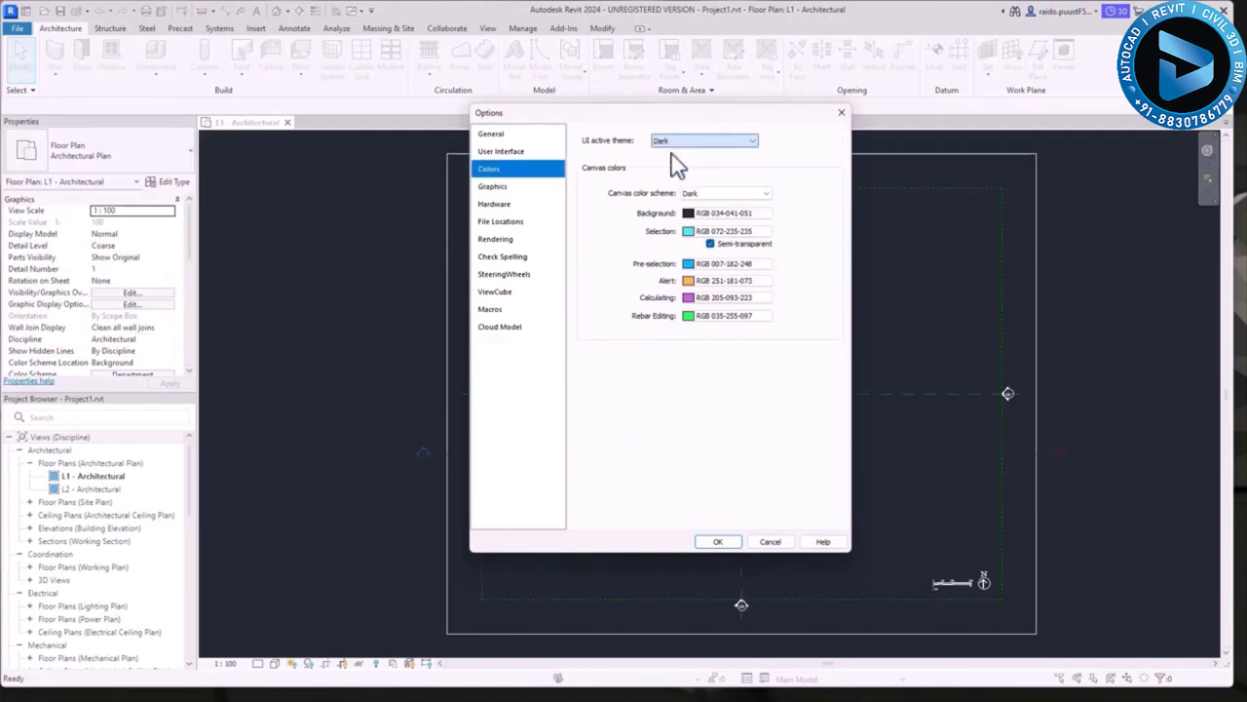
click(719, 542)
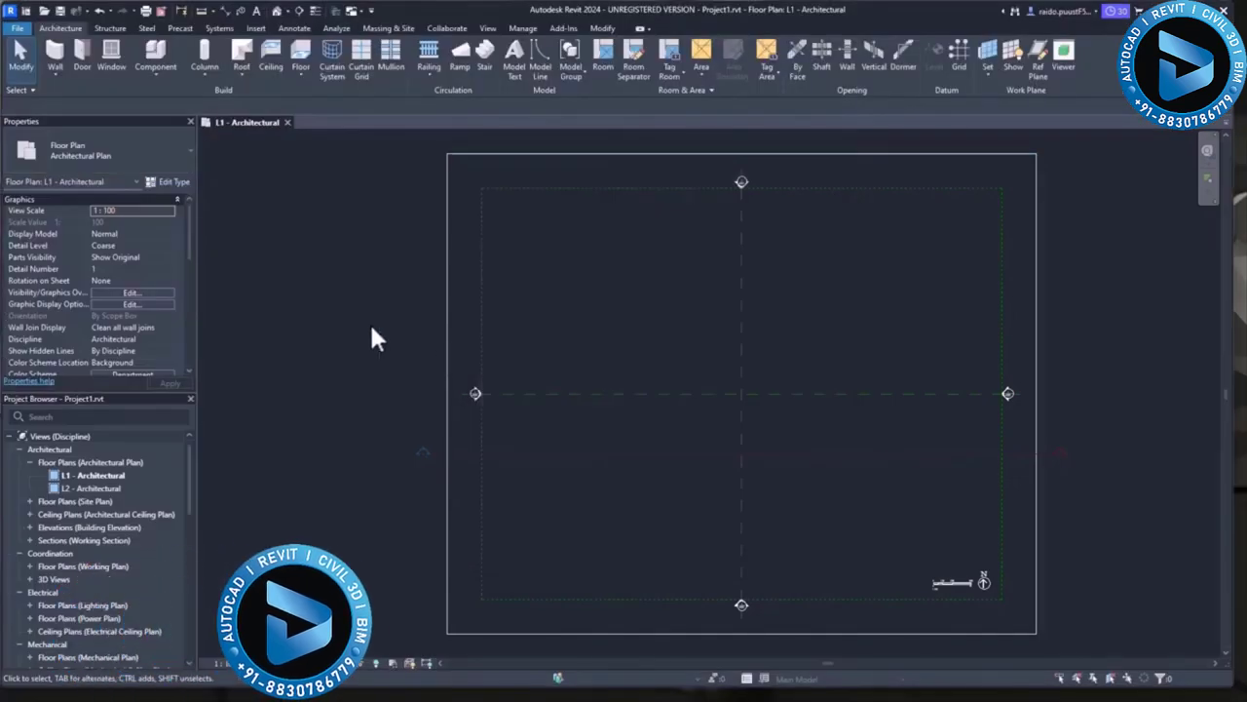